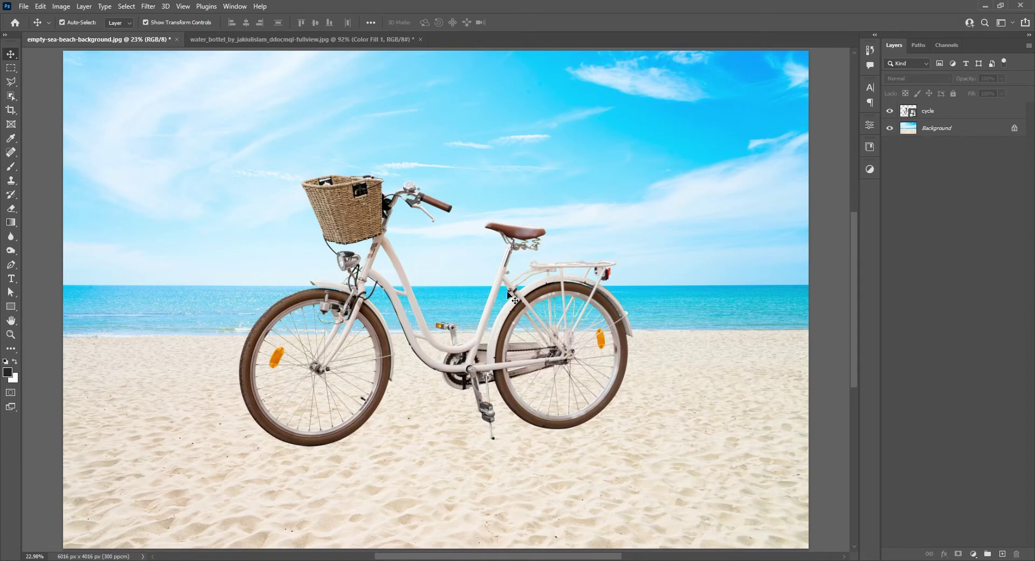
- Drag the bicycle up toward the shoreline and scale it down from a corner
mouse_move(518, 305)
left_mouse_down()
mouse_move(503, 280)
mouse_move(514, 306)
mouse_move(518, 280)
mouse_move(526, 297)
left_mouse_up()
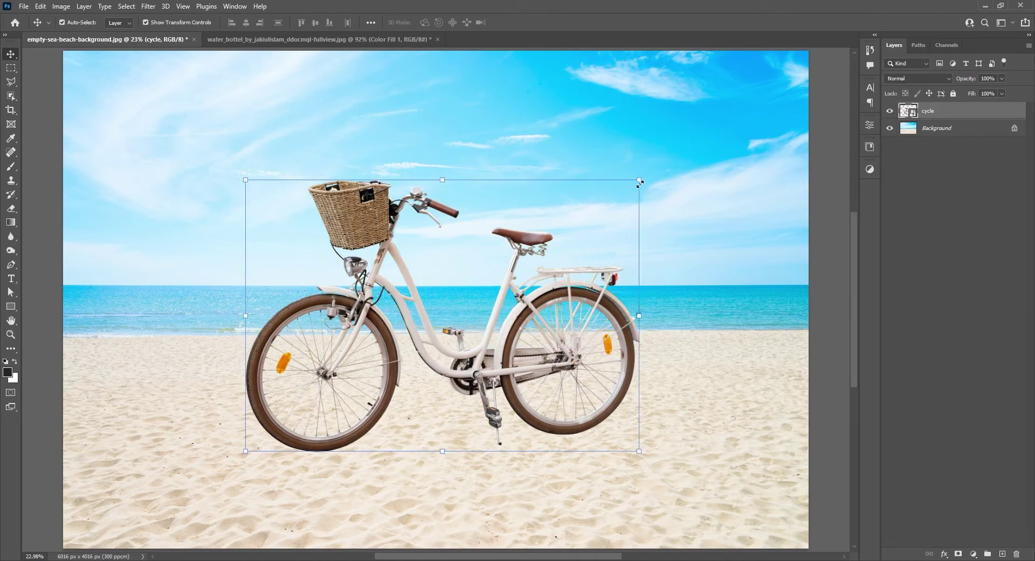
left_click_drag(556, 295, 562, 274)
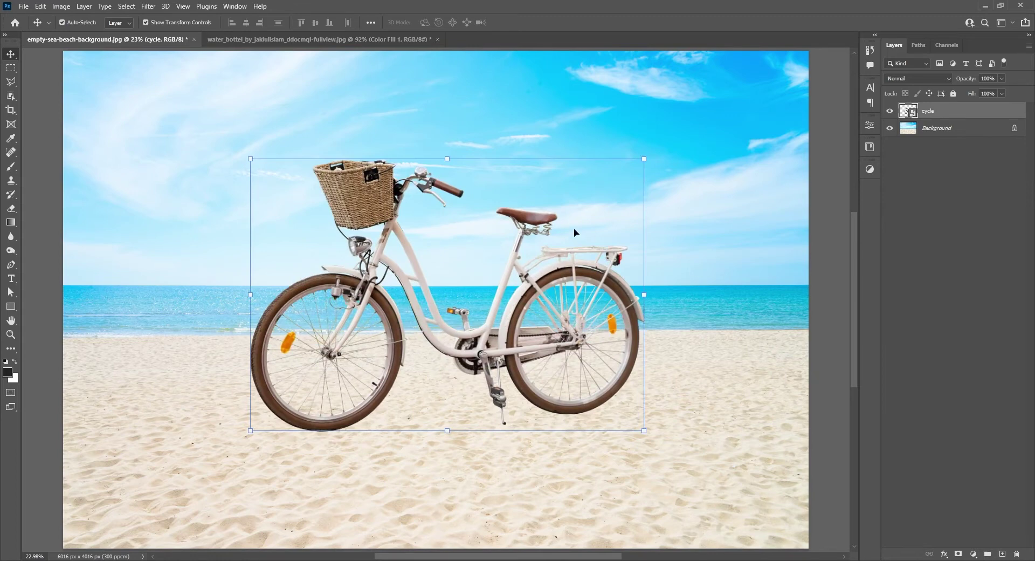
left_click_drag(586, 249, 574, 264)
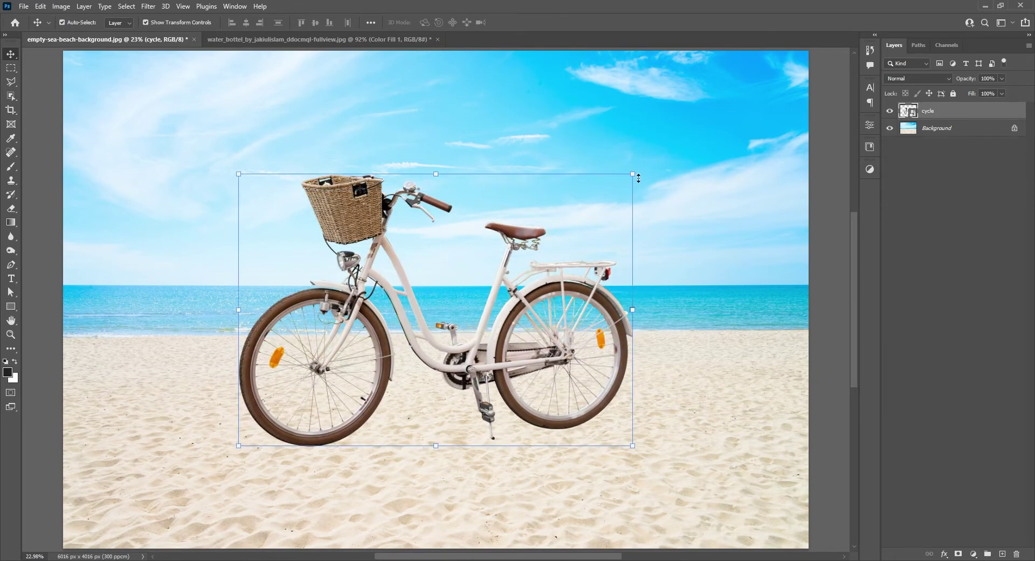
left_click_drag(633, 174, 597, 224)
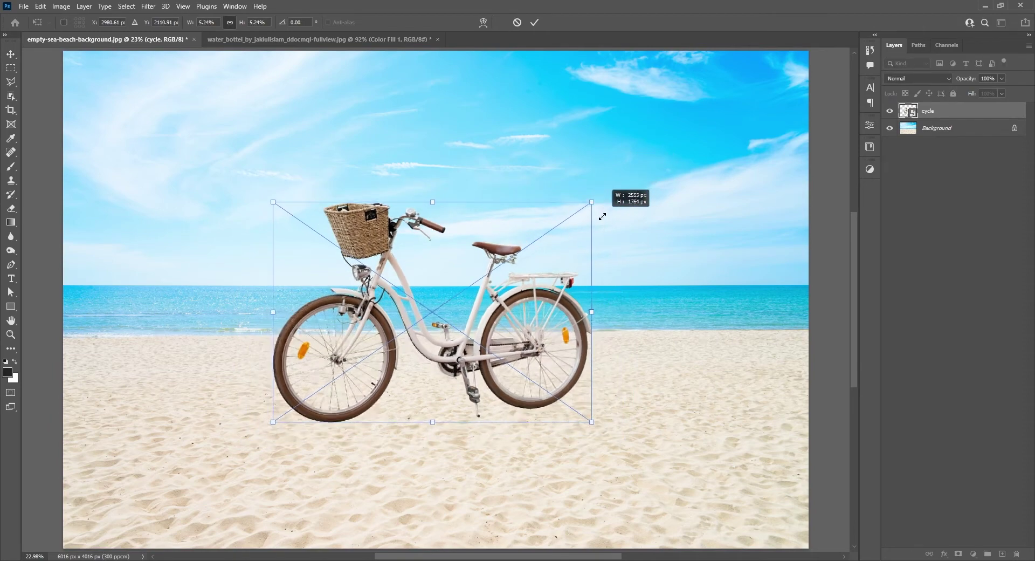
key("Return")
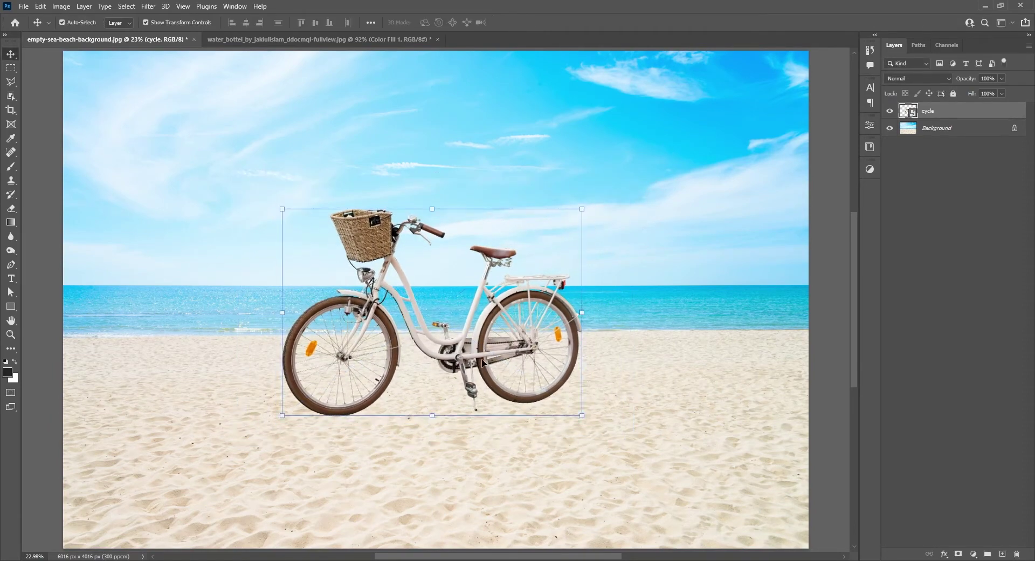
- Nudge the bicycle right and up, shrink it slightly around its centre, then deselect
left_click_drag(485, 358, 495, 348)
left_click(671, 420)
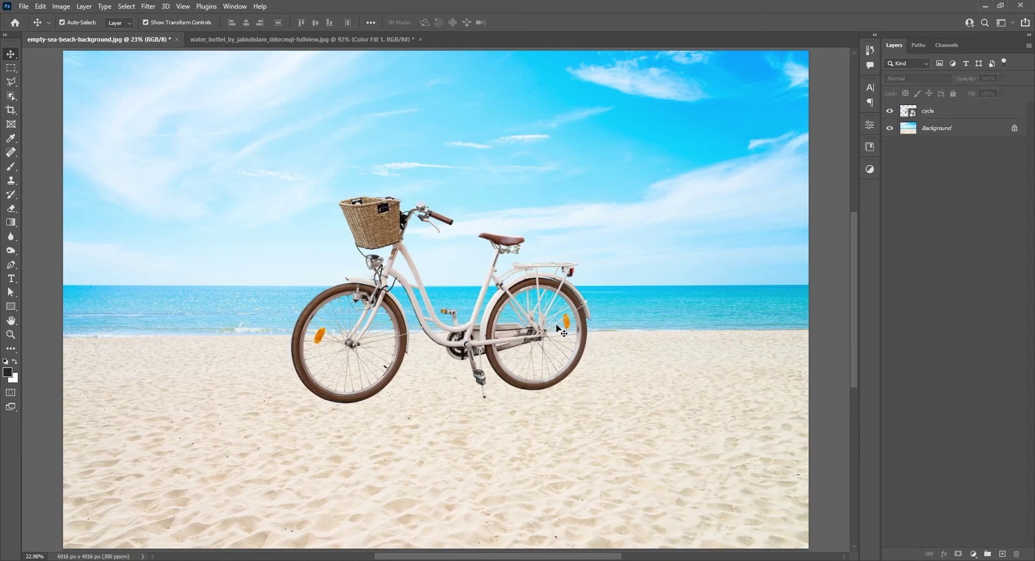
left_click(573, 268, "ctrl")
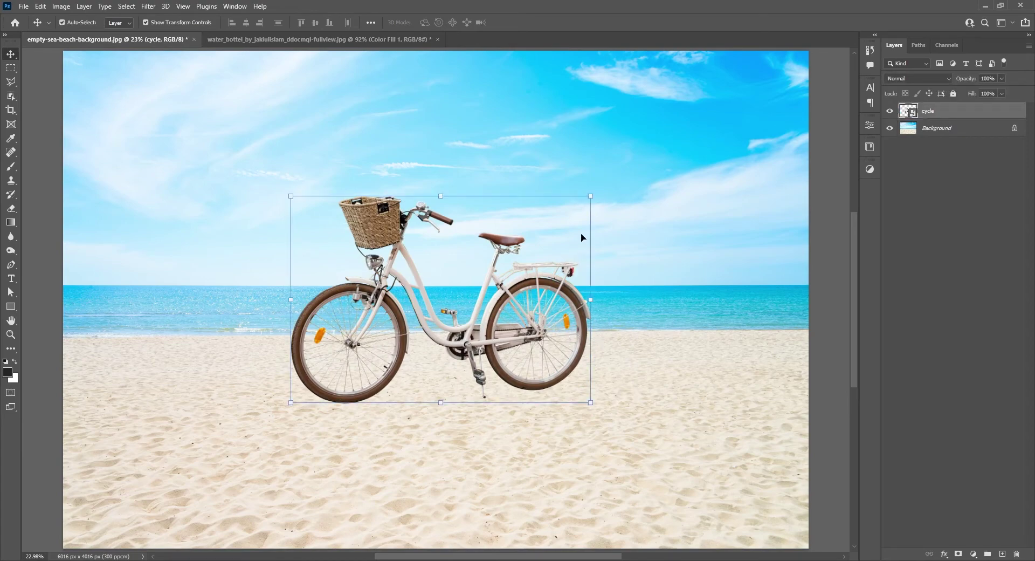
left_click_drag(591, 199, 586, 200)
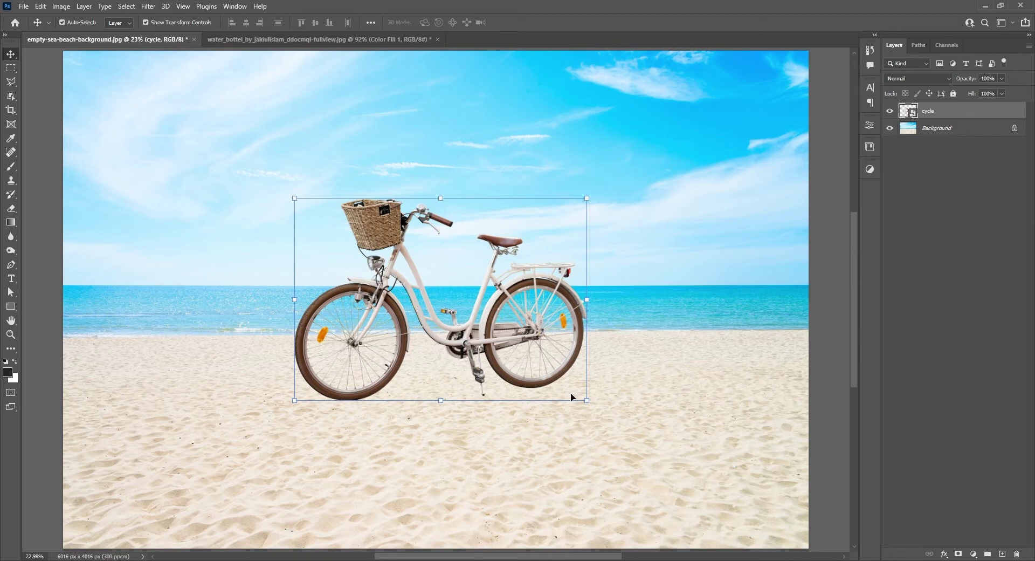
scroll(538, 254, "down", 1)
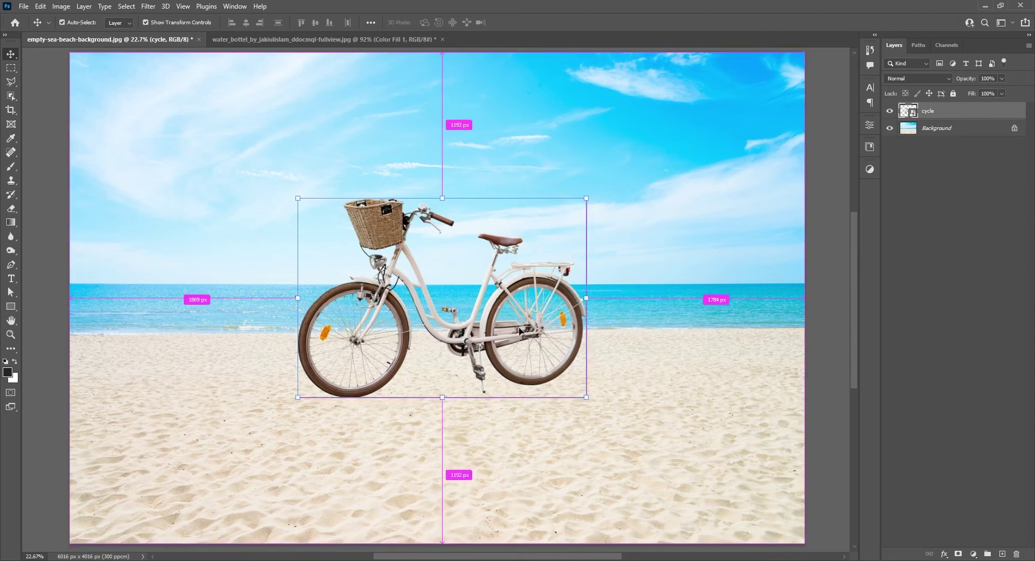
left_click(608, 527)
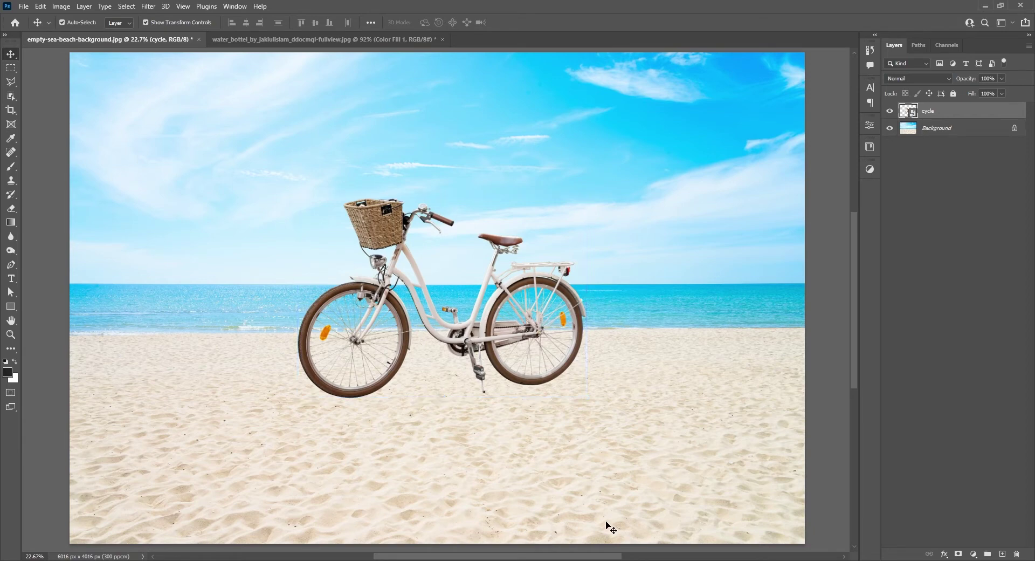
scroll(524, 280, "down", 1)
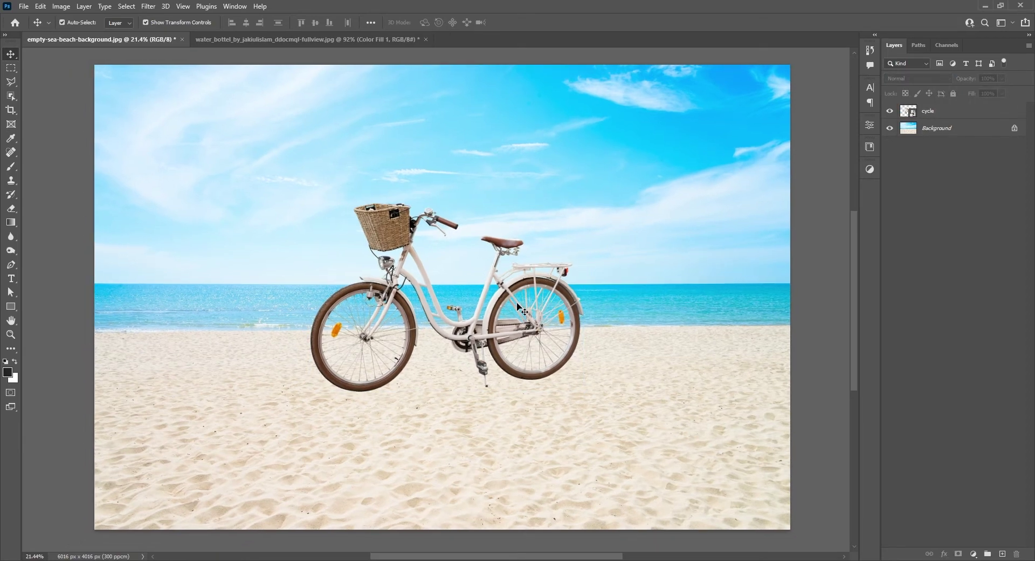
- Toggle the bicycle and beach layers' visibility to check the bike cutout
left_click(890, 111)
left_click(889, 111)
left_click(890, 128)
left_click(890, 129)
left_click(890, 128)
left_click(890, 128)
- Widen the Layers panel and Ctrl-click the cycle layer thumbnail to select the bike's outline
left_click(961, 115)
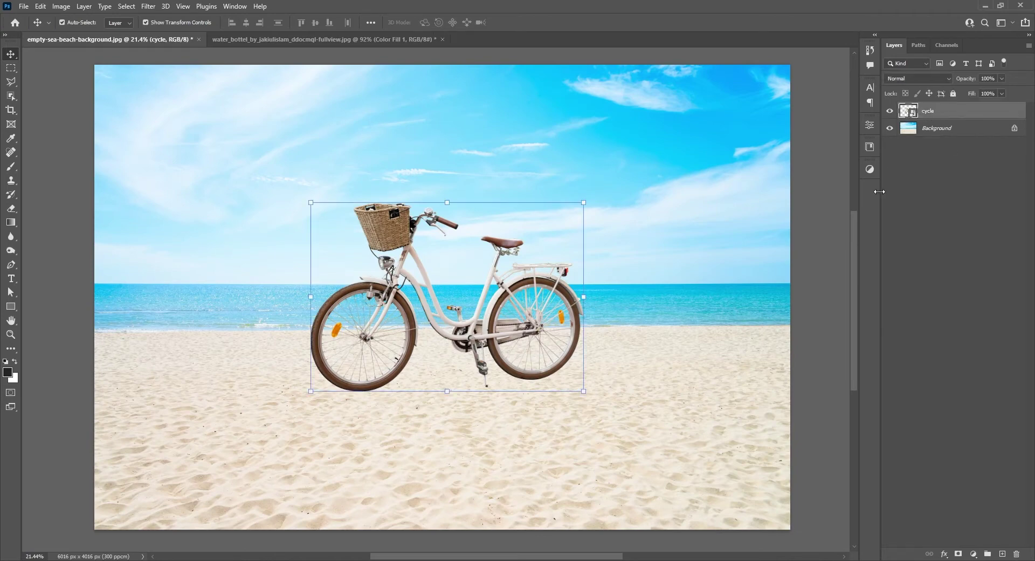
left_click_drag(879, 191, 830, 191)
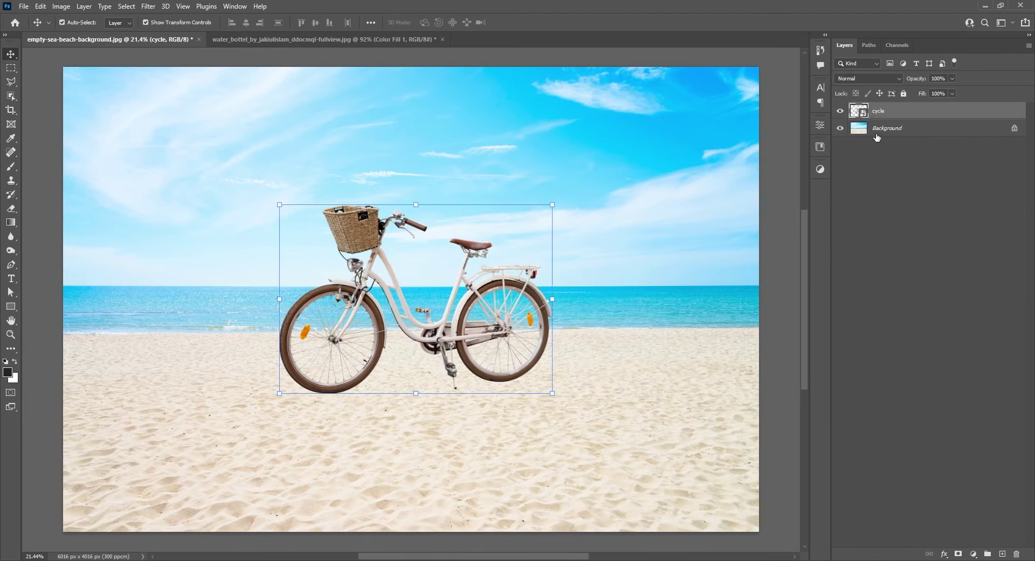
key("ctrl")
left_click(857, 112, "ctrl")
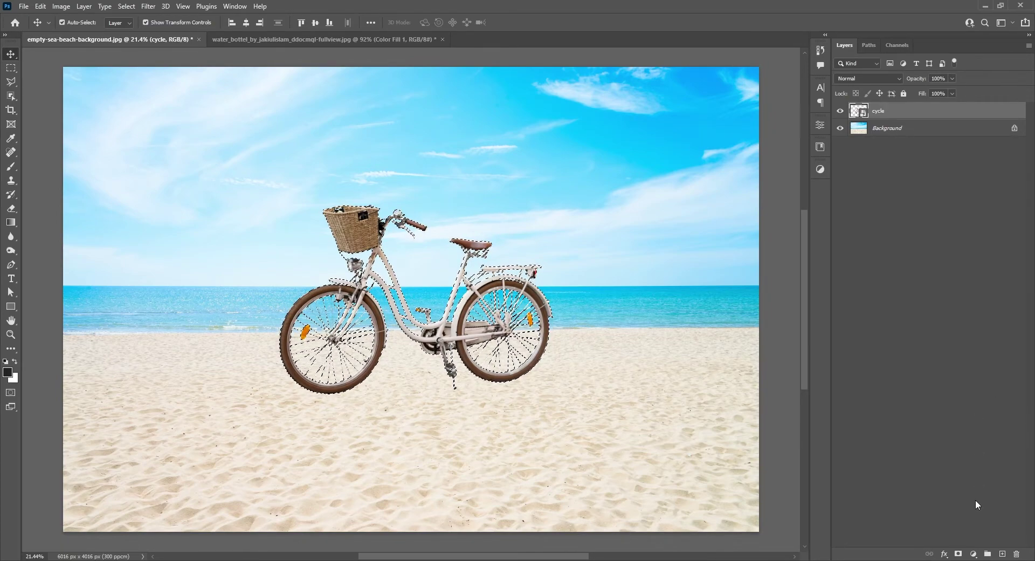
- Add a Solid Color fill over the bicycle, sampled from the sand and darkened to #75664d
left_click(973, 555)
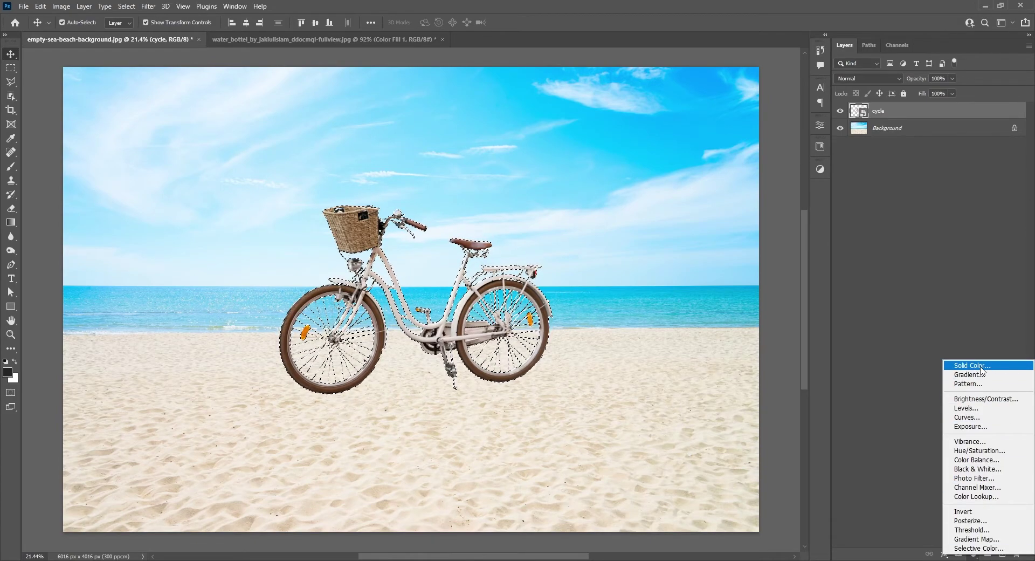
left_click(1012, 367)
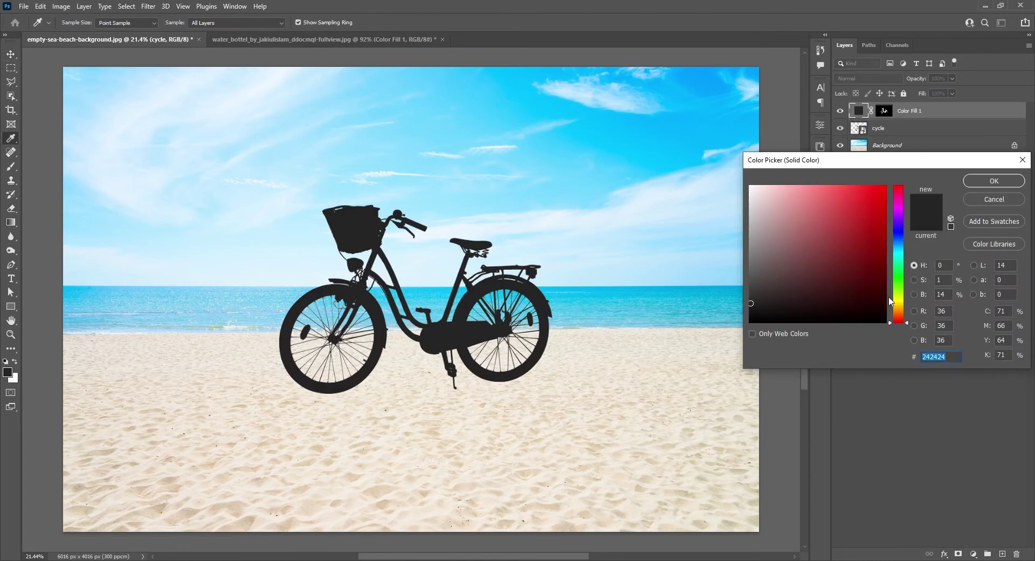
left_click_drag(799, 295, 805, 252)
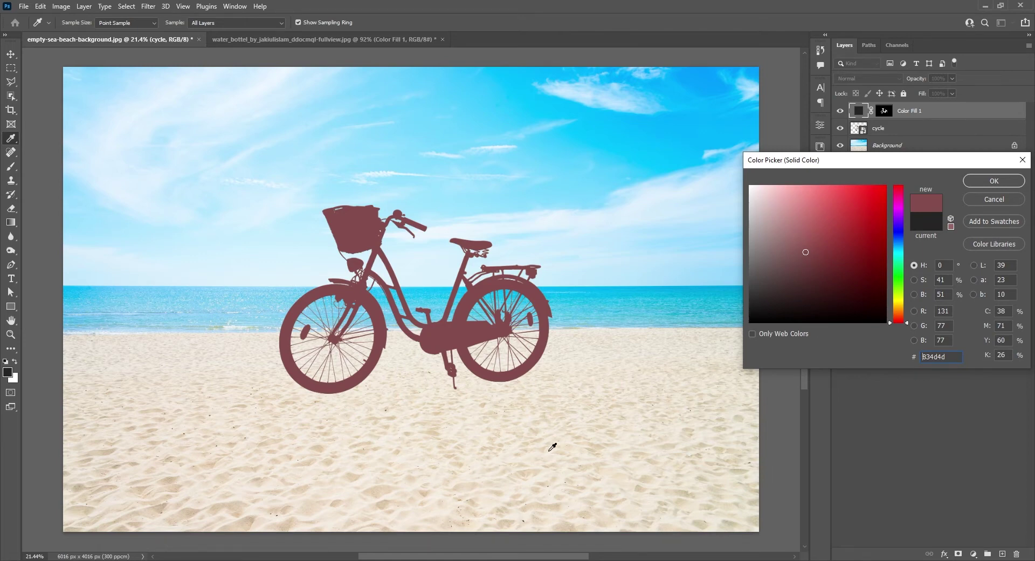
left_click(790, 278)
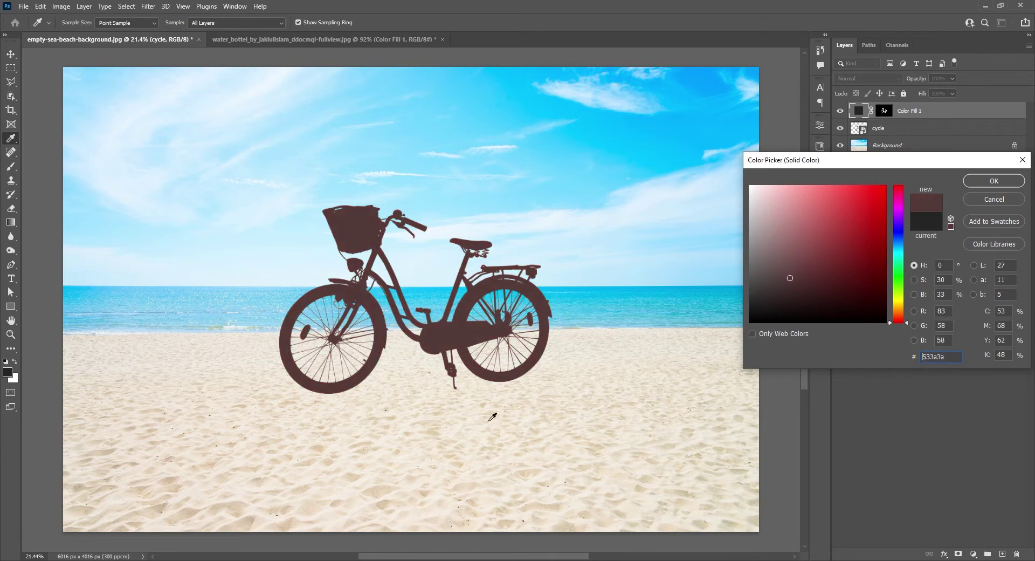
left_click(437, 431)
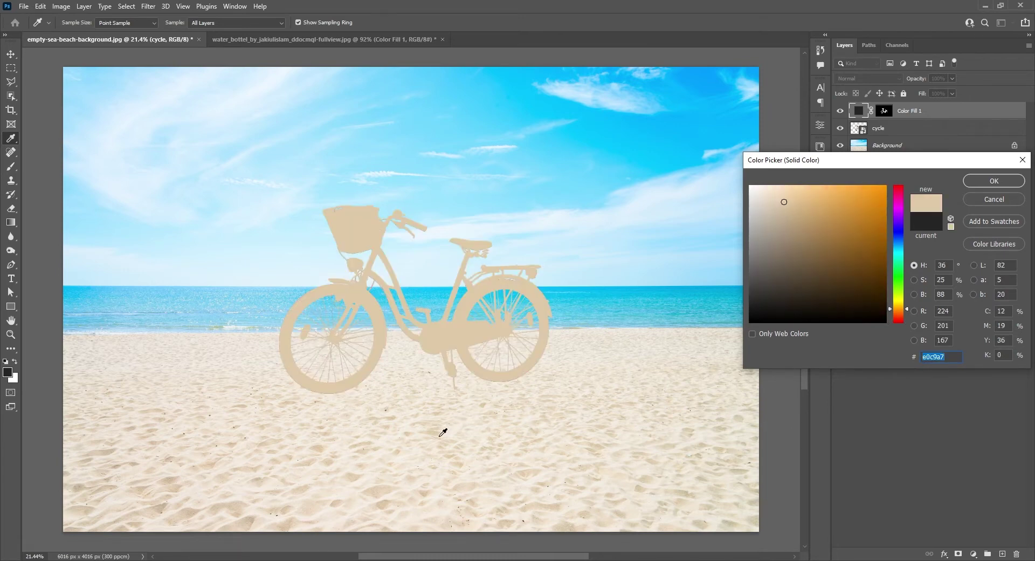
left_click(440, 430)
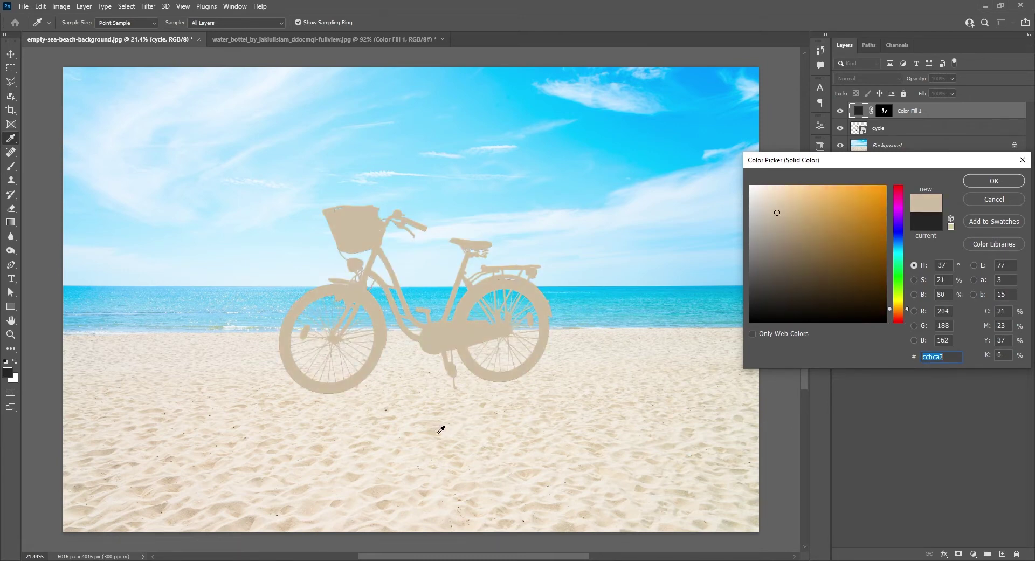
left_click_drag(778, 214, 797, 258)
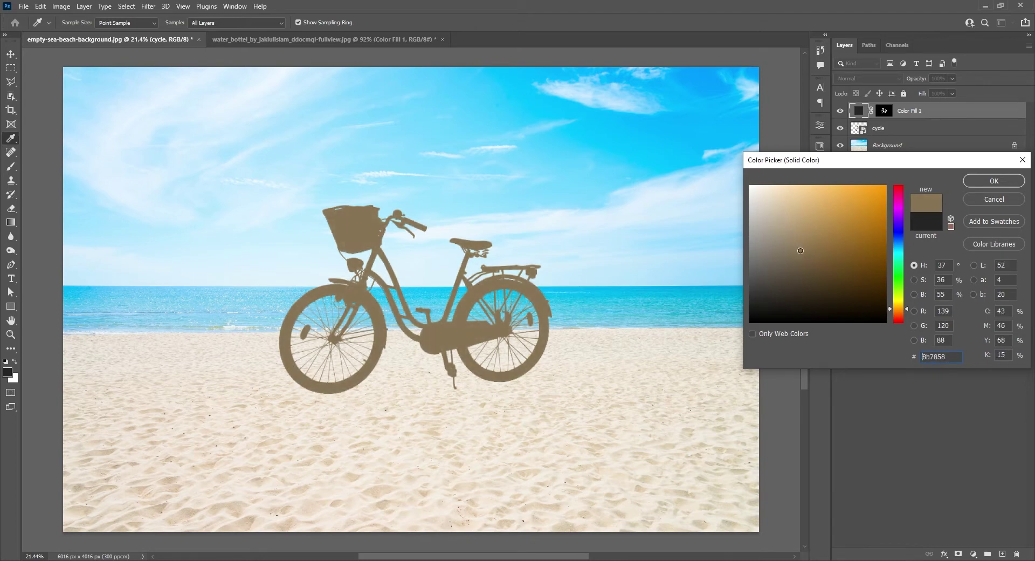
left_click(983, 179)
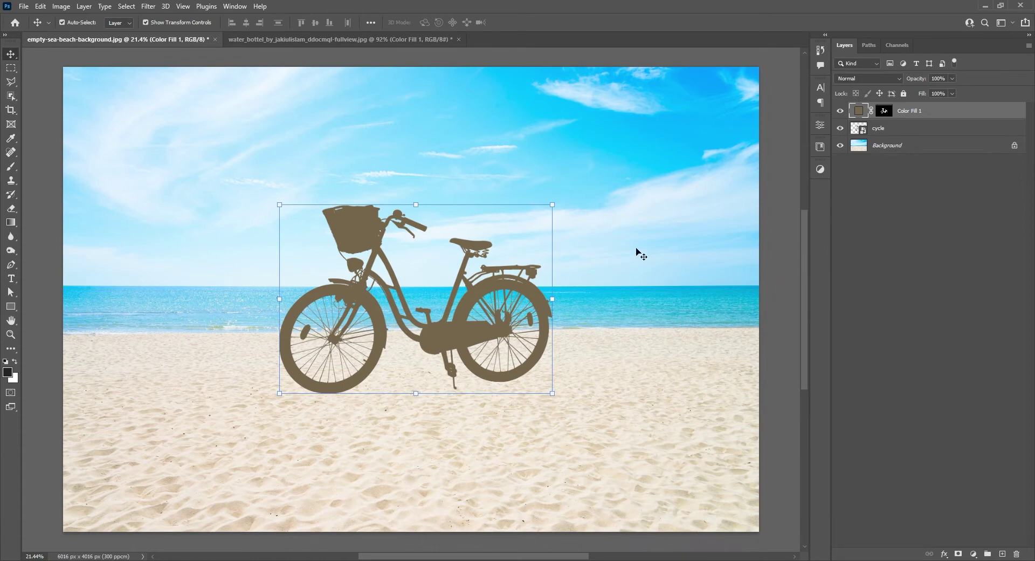
- Distort the brown silhouette so it lies flipped beneath the bike as a ground shadow
left_click(840, 112)
left_click(839, 112)
key("ctrl")
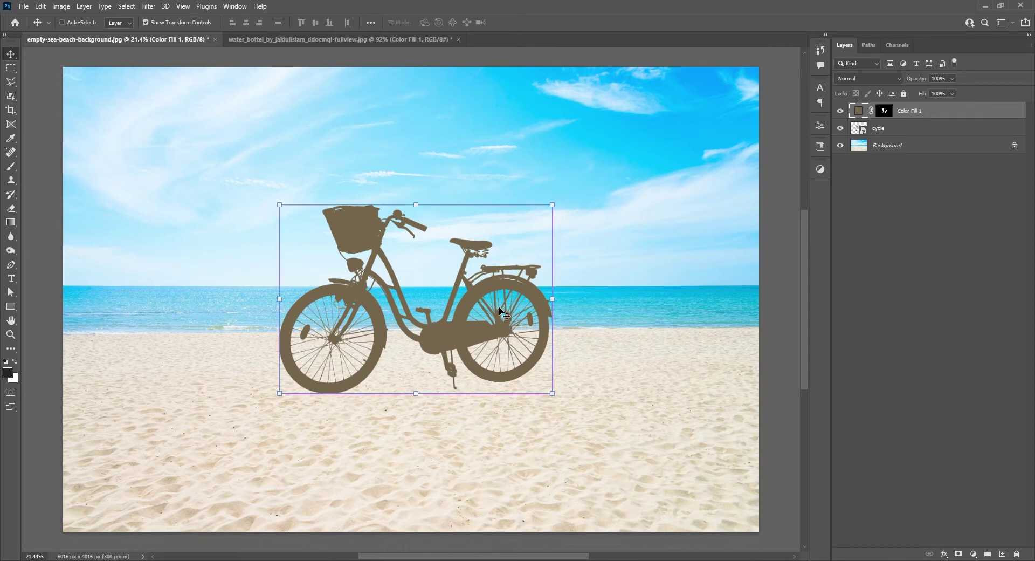
key("ctrl+t")
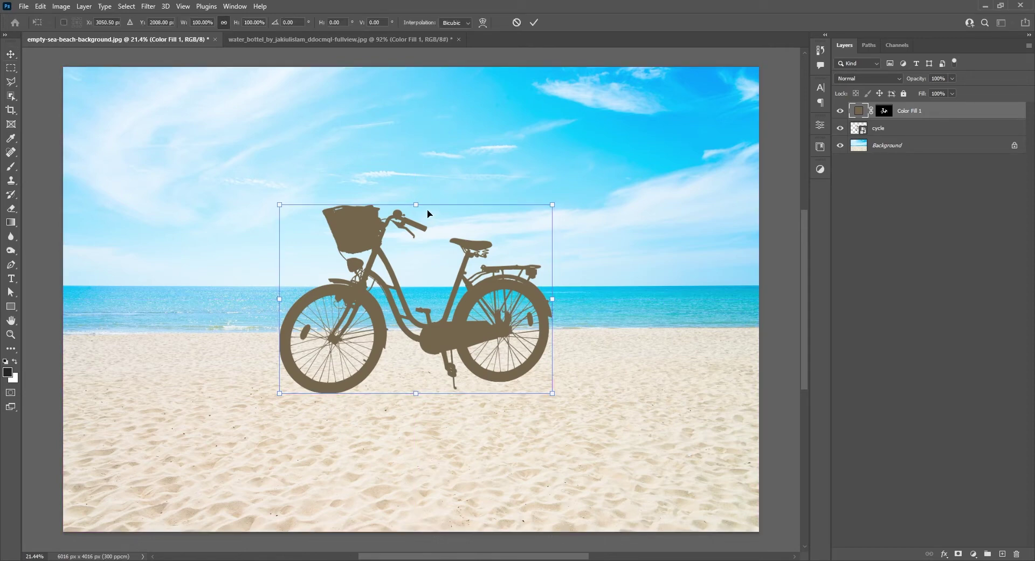
right_click(424, 221)
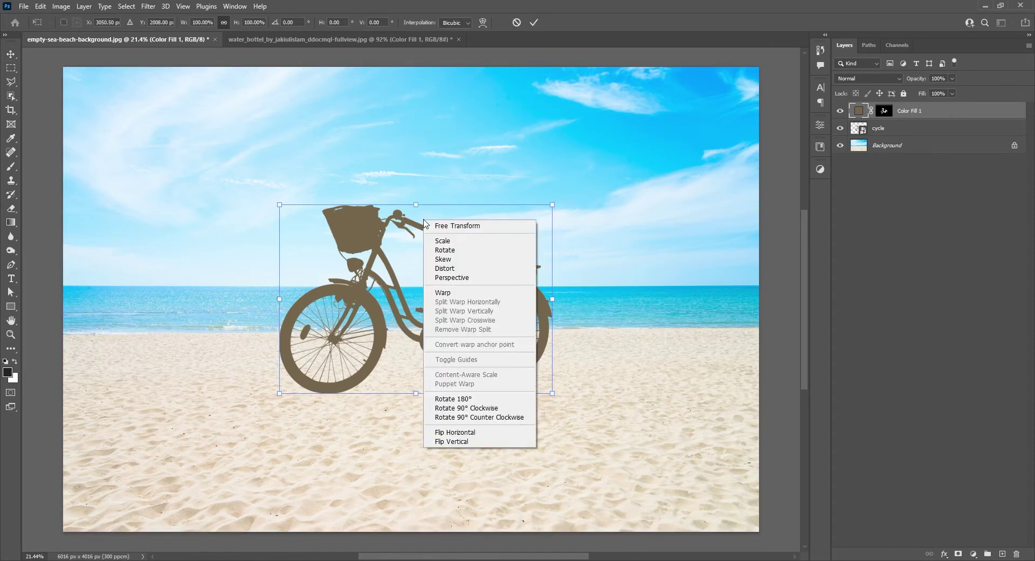
left_click(437, 268)
left_click_drag(418, 209, 454, 522)
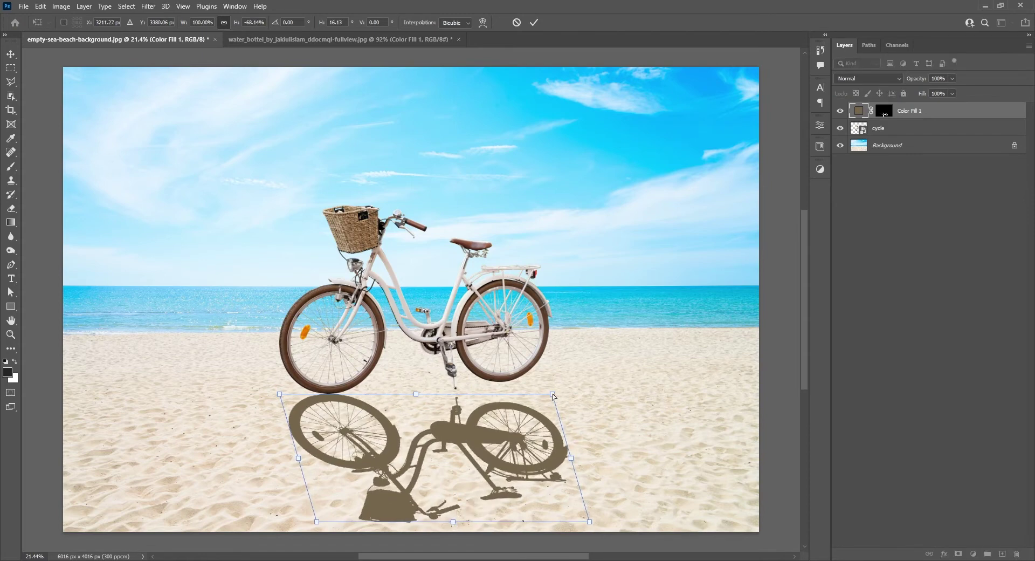
left_click_drag(552, 397, 554, 385)
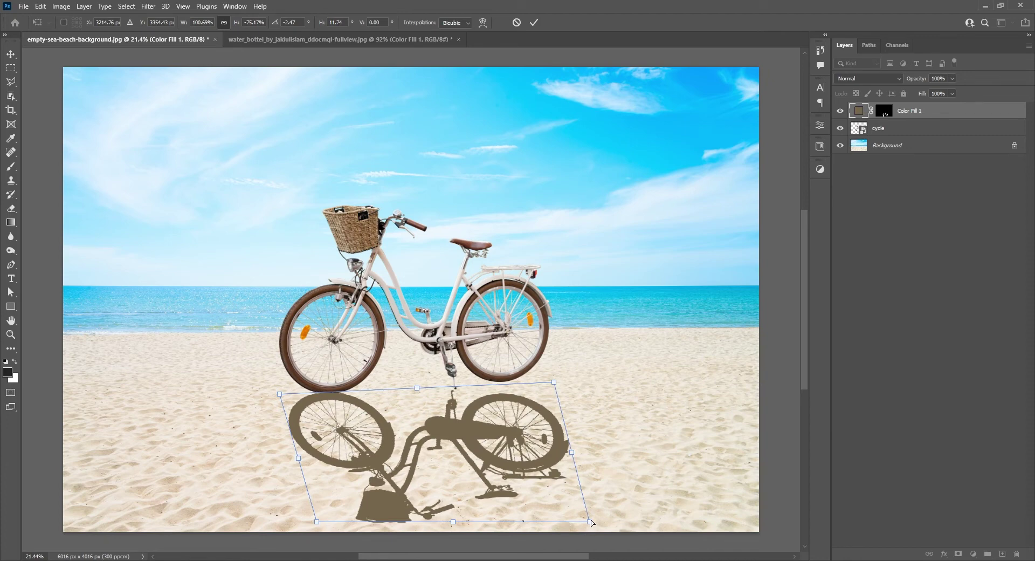
left_click_drag(591, 522, 596, 519)
- Skew the shadow so it slants away, raising its right side
right_click(549, 444)
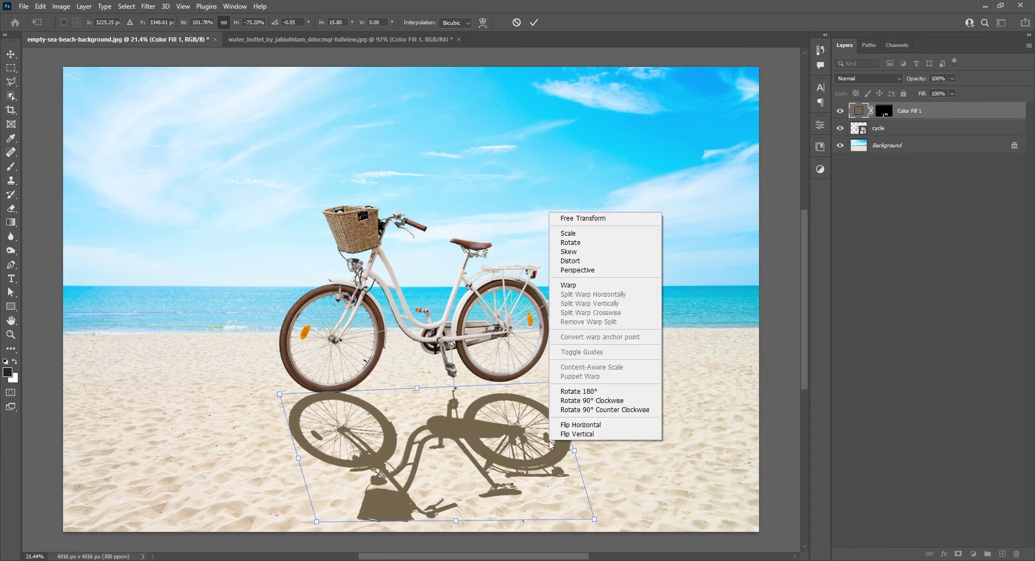
left_click(584, 252)
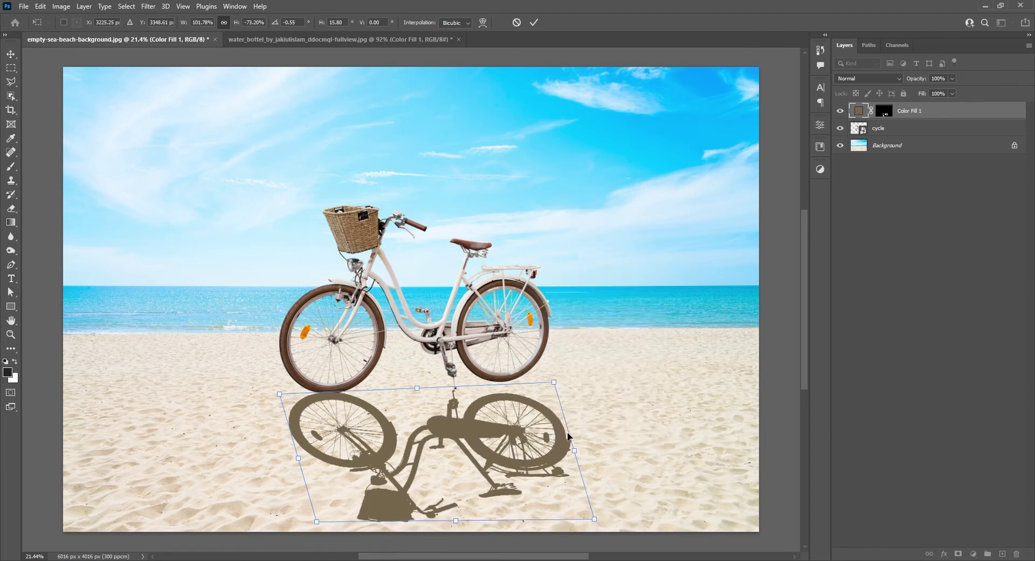
left_click_drag(576, 456, 580, 445)
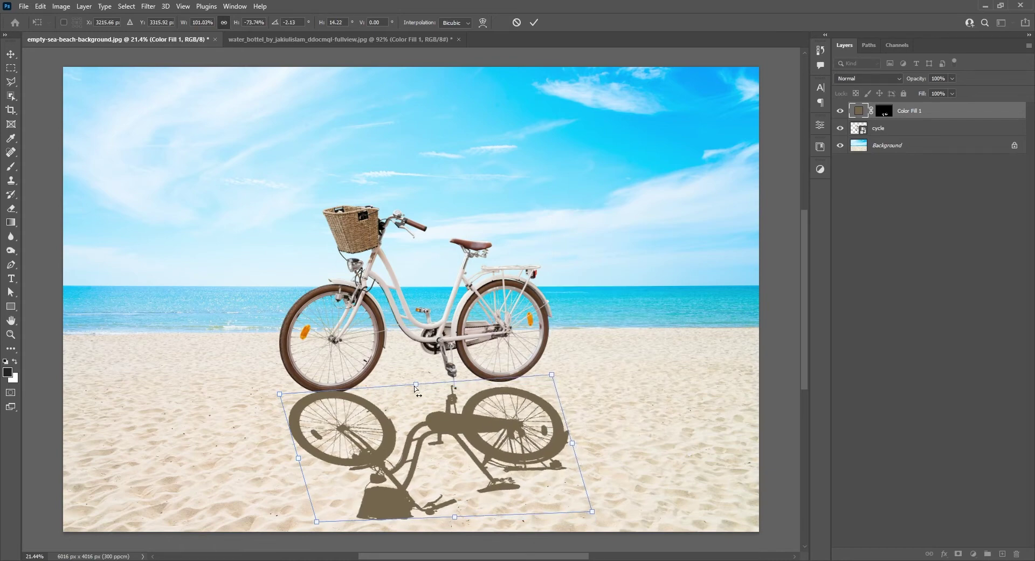
left_click_drag(415, 388, 419, 389)
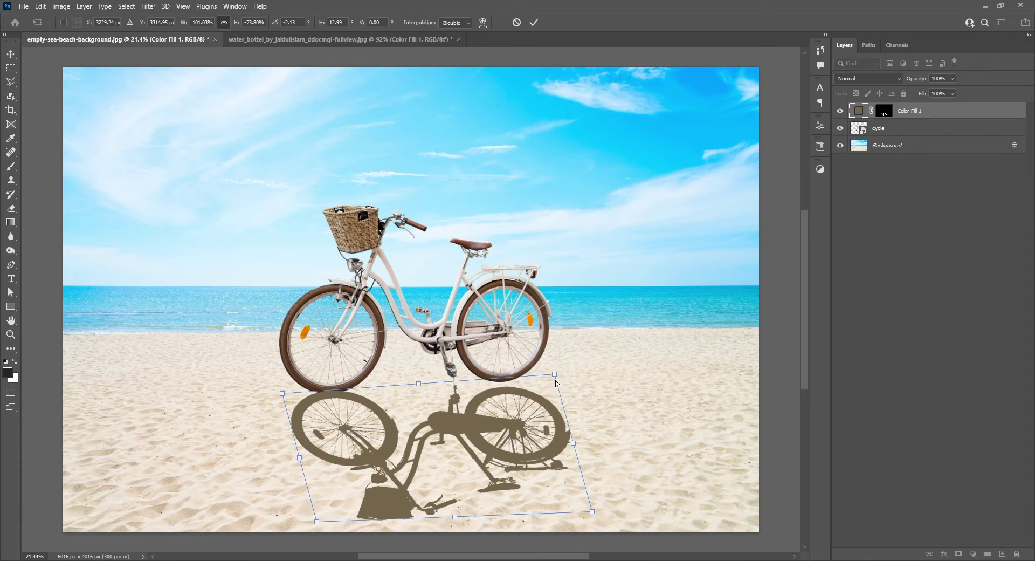
left_click_drag(557, 377, 558, 383)
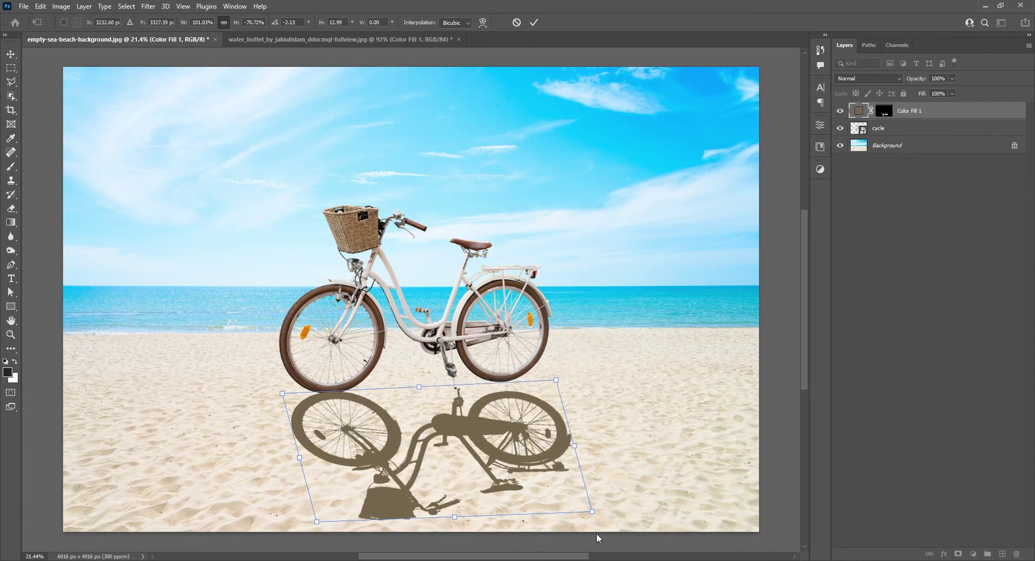
left_click_drag(574, 446, 571, 434)
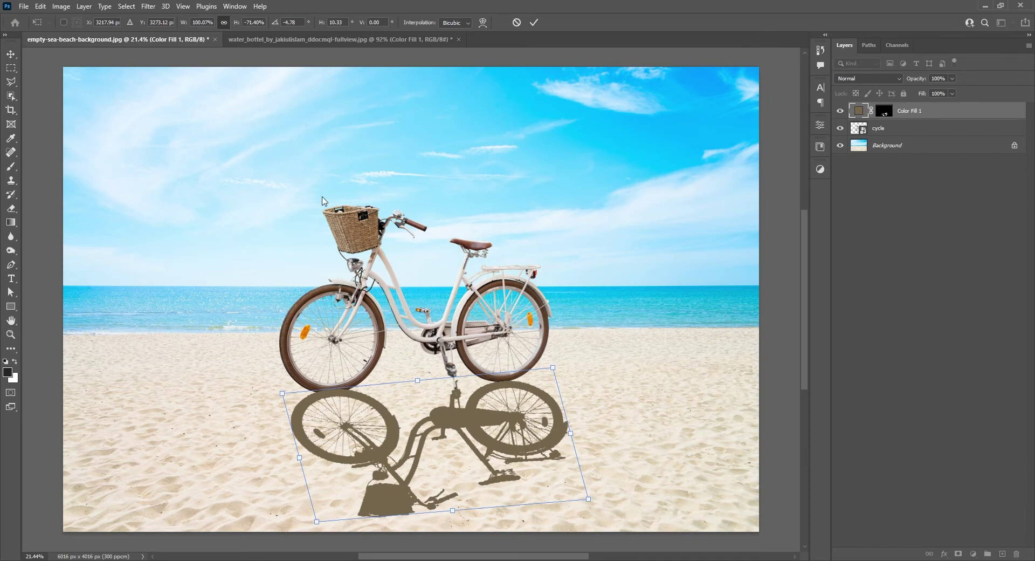
left_click(41, 7)
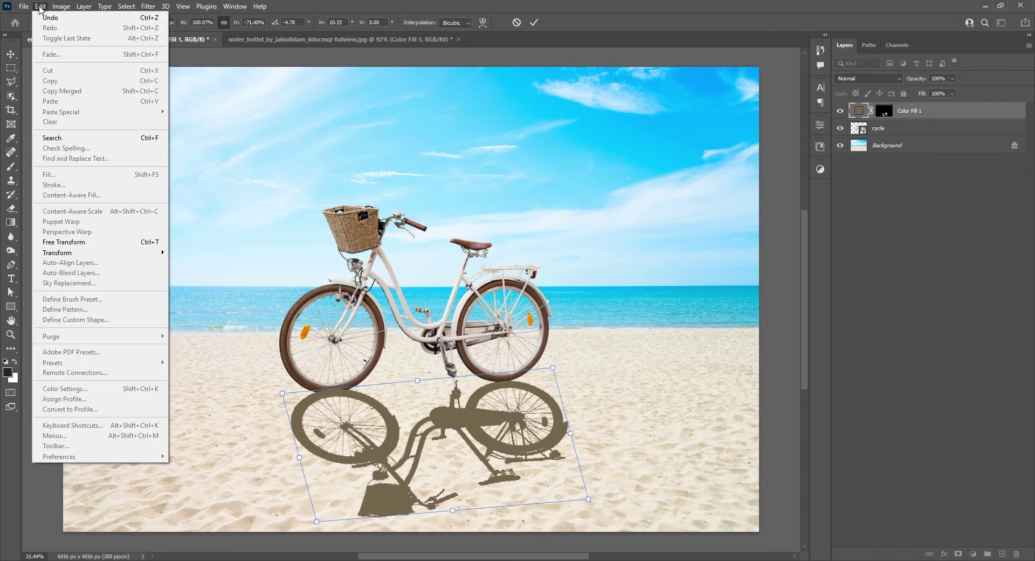
- Puppet Warp the shadow with pins on both wheel tops and a pedal pin rotated -5°
key("Escape")
key("Escape")
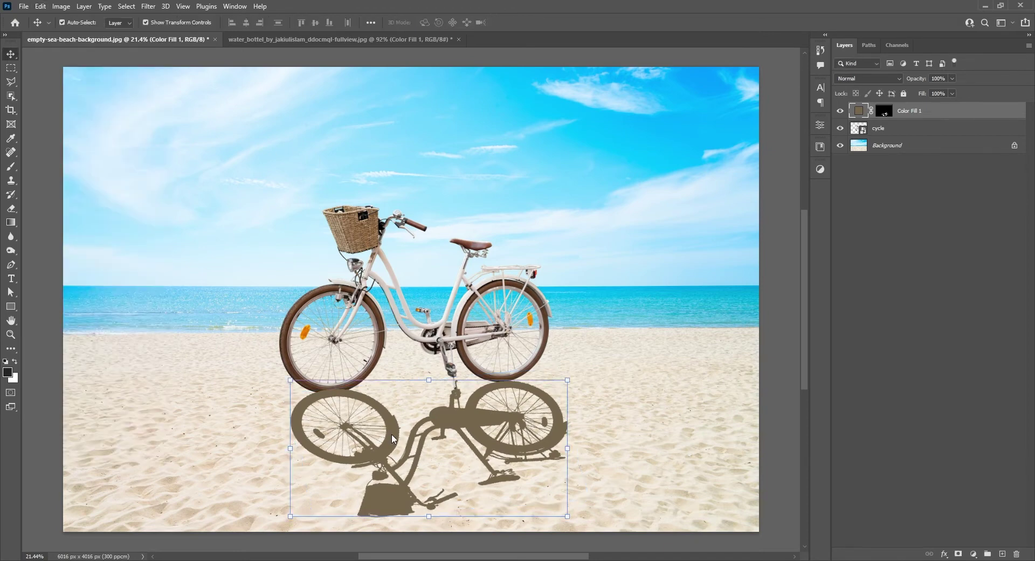
left_click(43, 7)
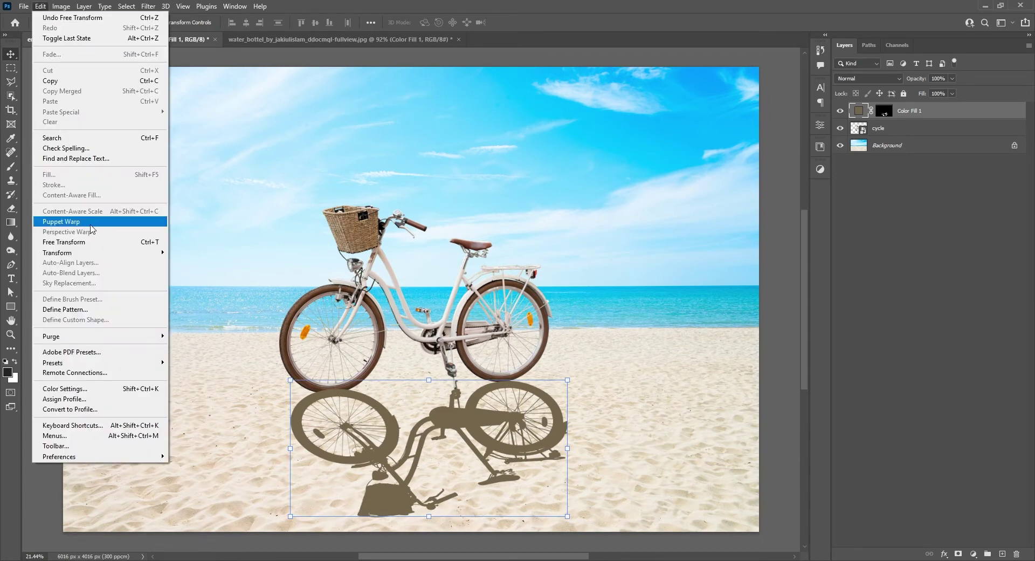
left_click(61, 221)
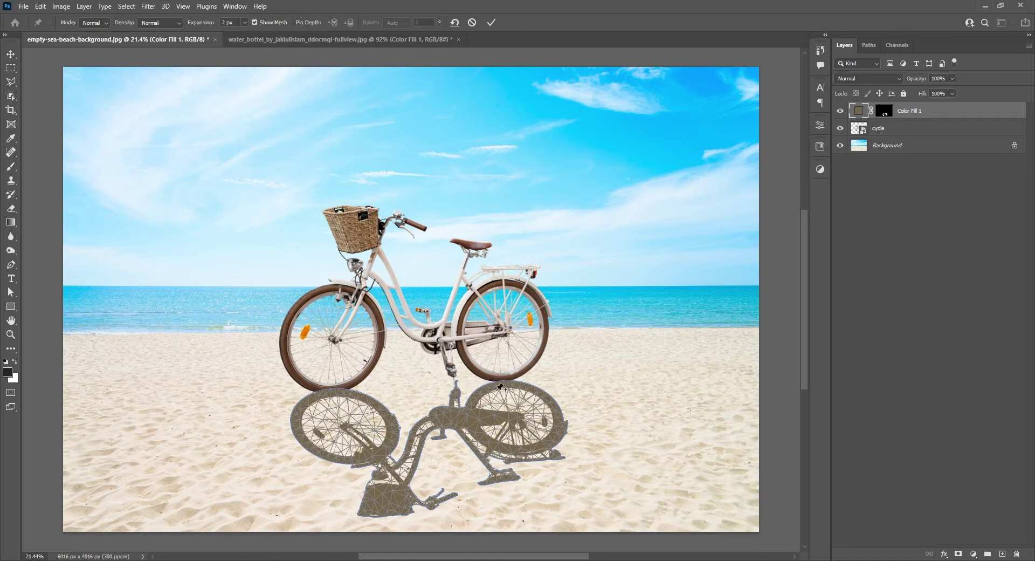
left_click(505, 382)
left_click(337, 392)
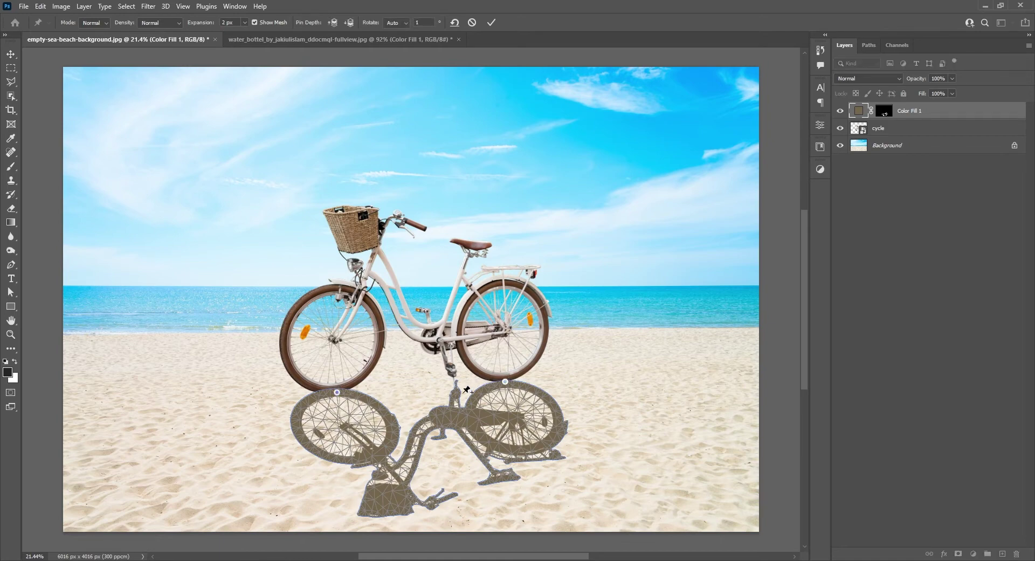
left_click_drag(460, 392, 458, 398)
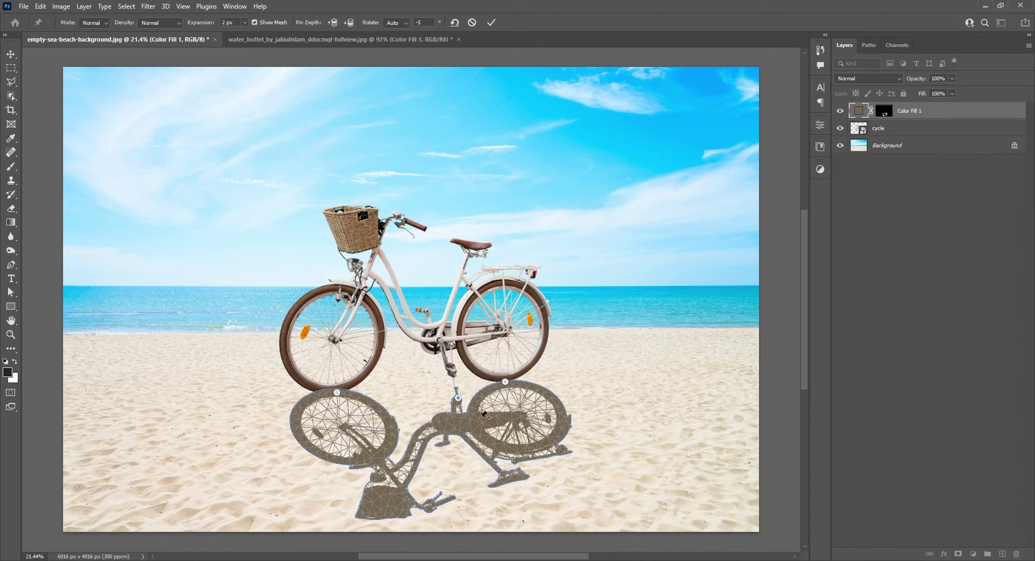
left_click(492, 23)
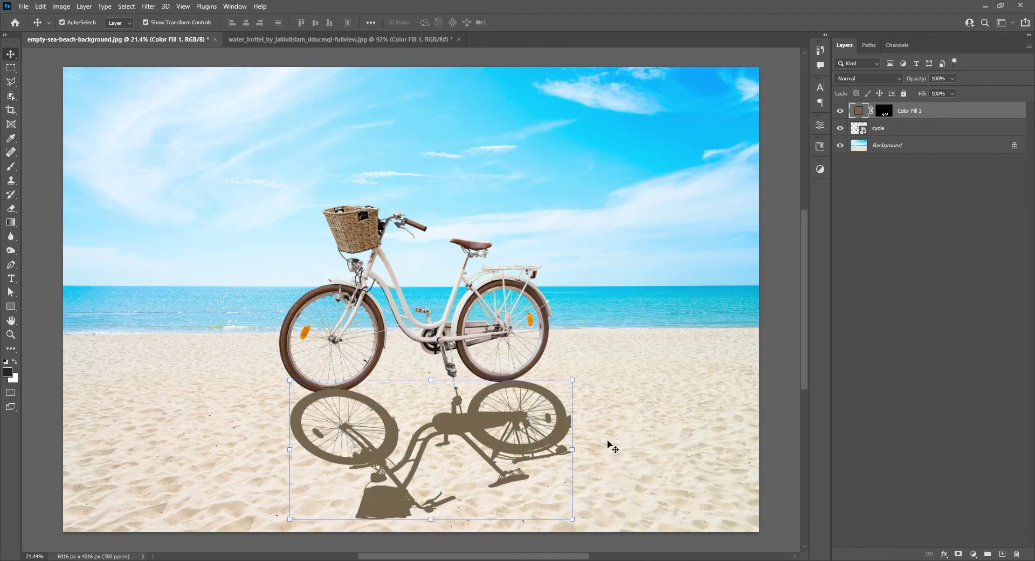
- Lower the shadow slightly and rotate it about 0.9° so its wheels meet the tyres
left_click(189, 170)
left_click_drag(409, 440, 399, 438)
key("ctrl+t")
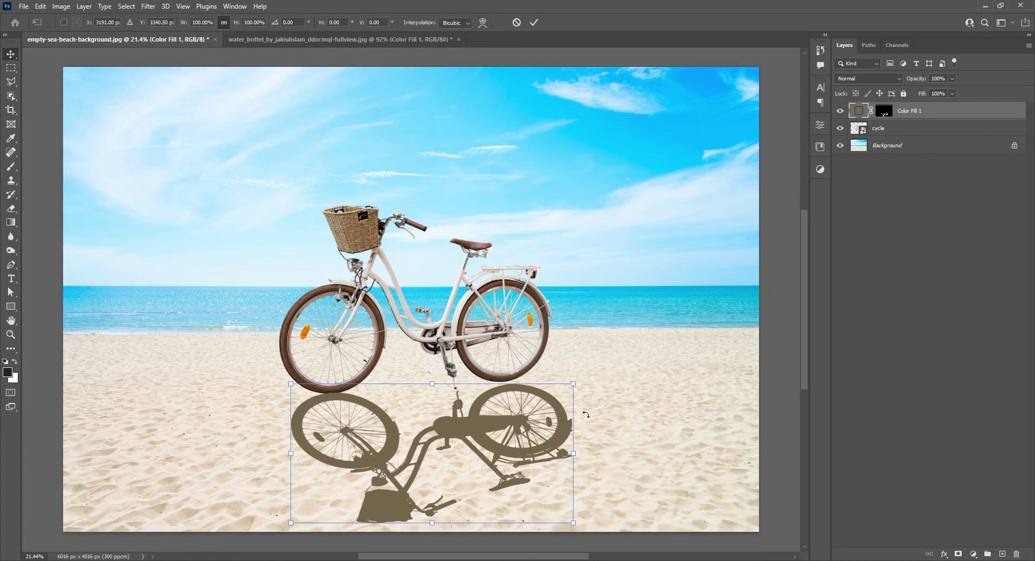
left_click_drag(574, 386, 572, 386)
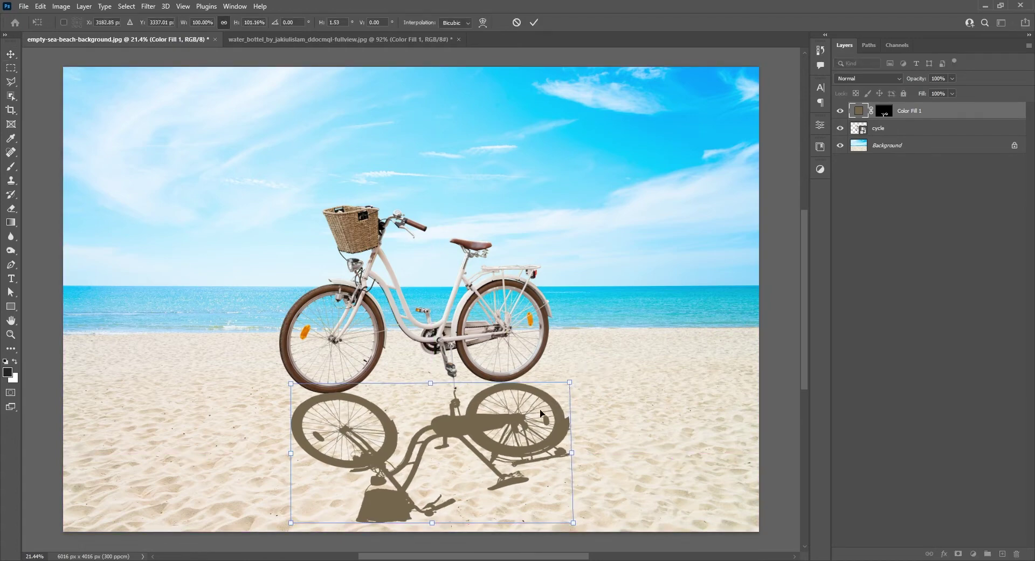
key("Return")
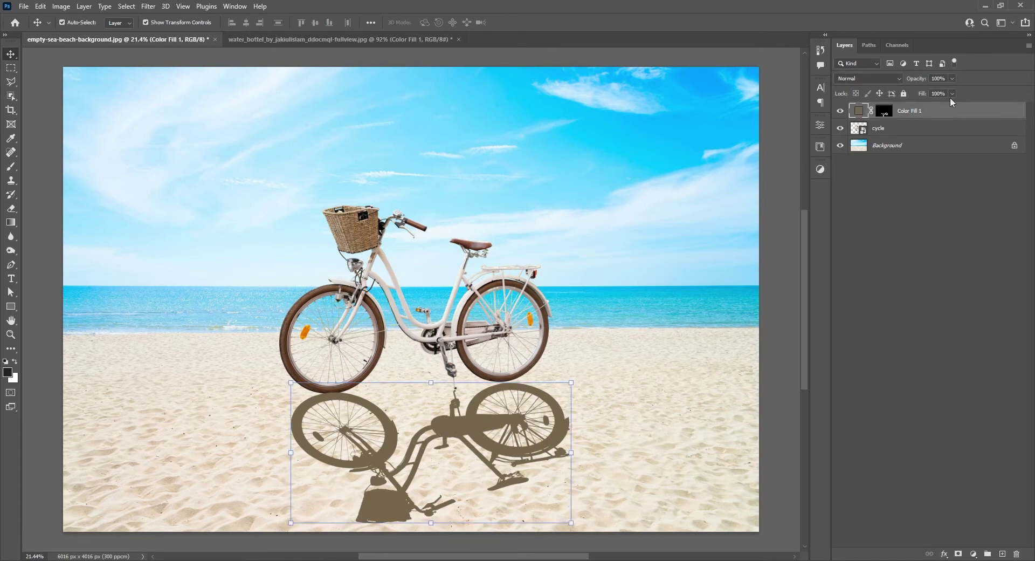
- Set the Color Fill 1 shadow layer to Multiply blending at 45% opacity
left_click(889, 79)
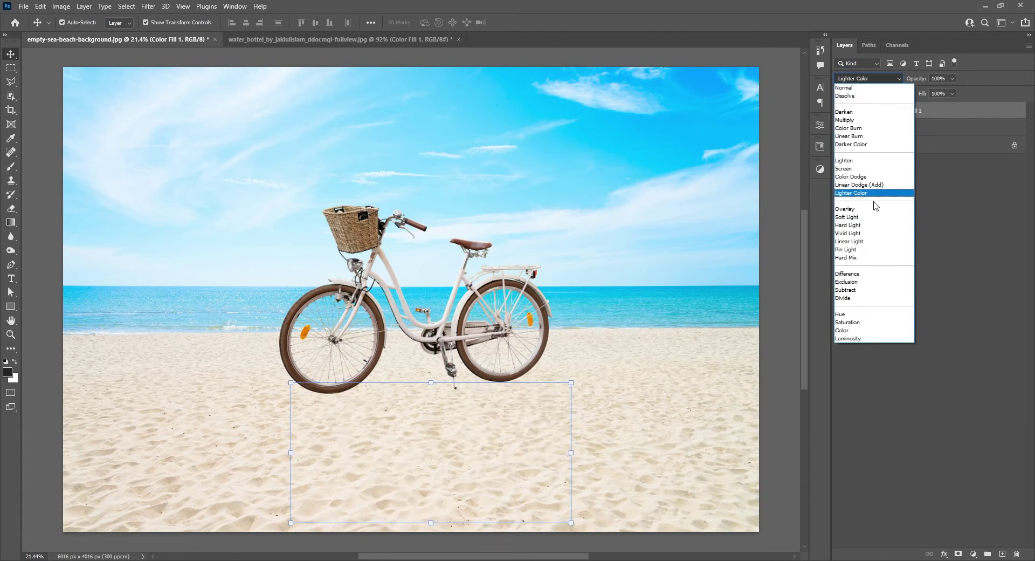
left_click(879, 122)
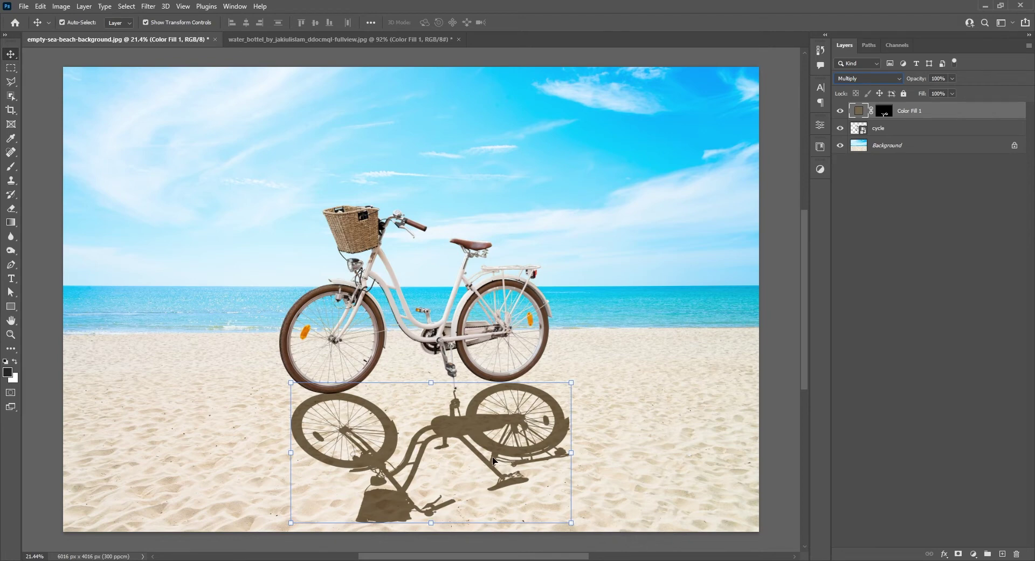
left_click(947, 81)
type("7")
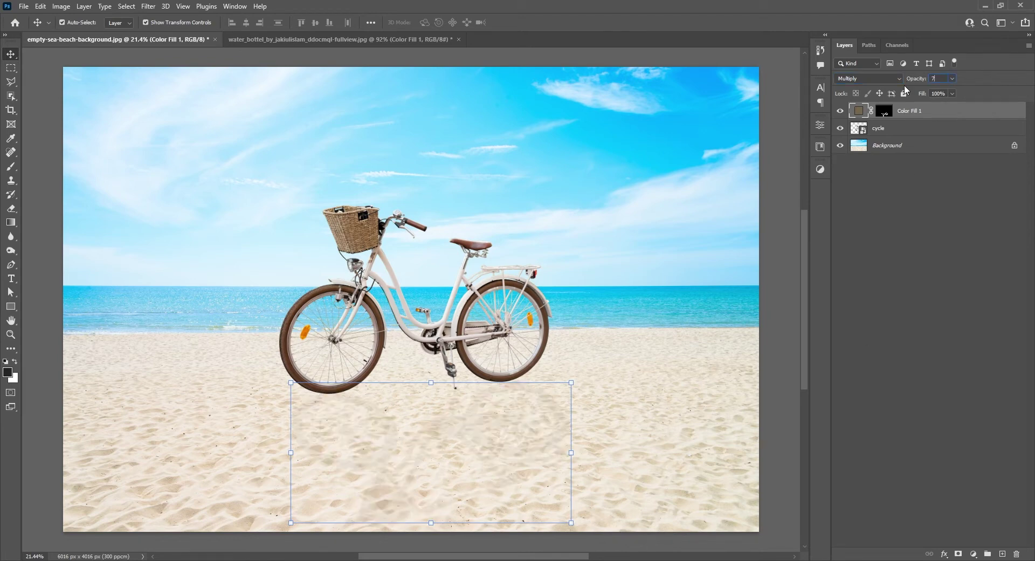
type("0")
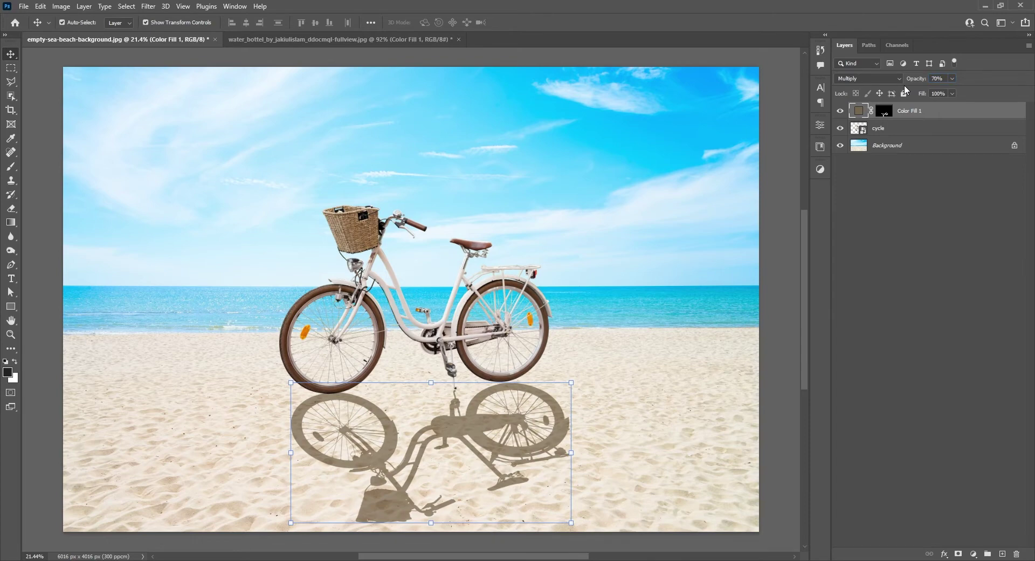
left_click(952, 78)
left_click_drag(954, 93, 943, 92)
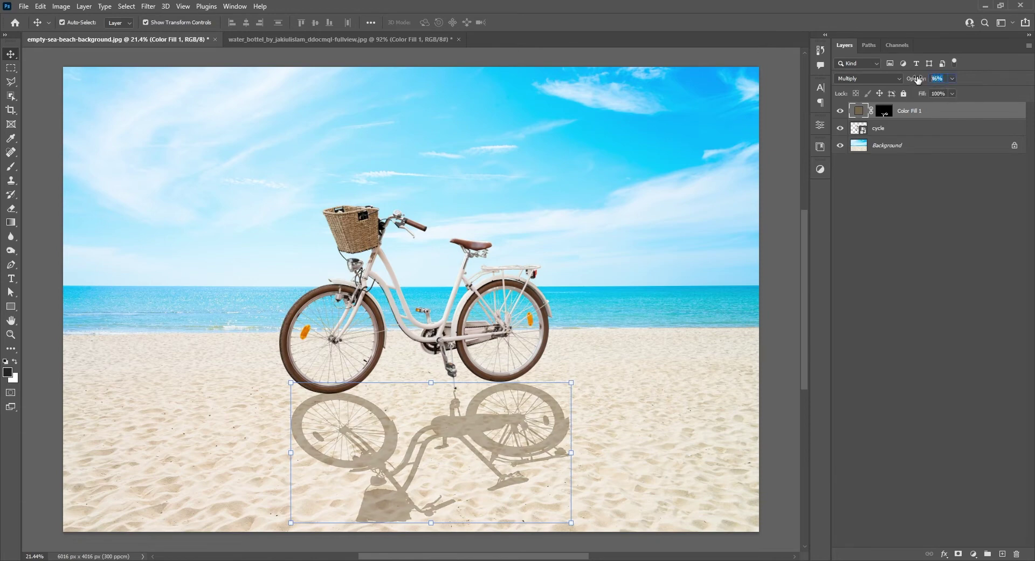
type("5")
left_click(148, 6)
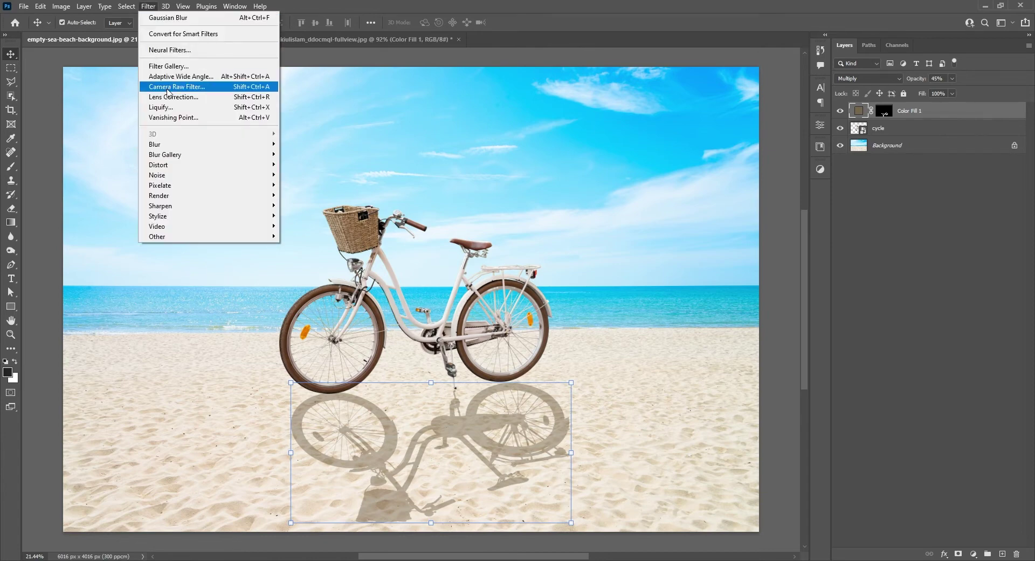
mouse_move(207, 144)
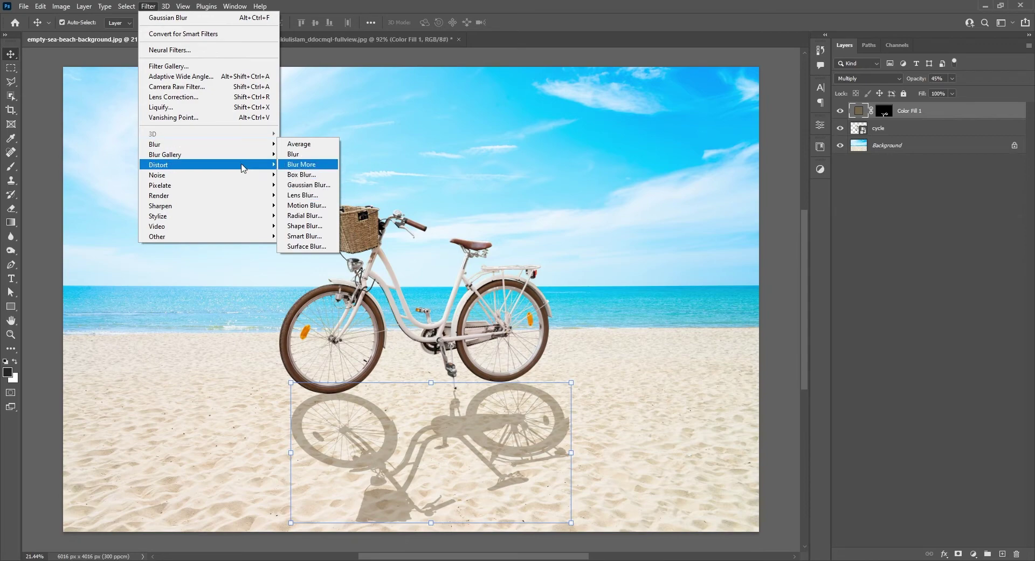
- Convert the shadow to a smart object and apply a 4.0-pixel Gaussian Blur
left_click(307, 185)
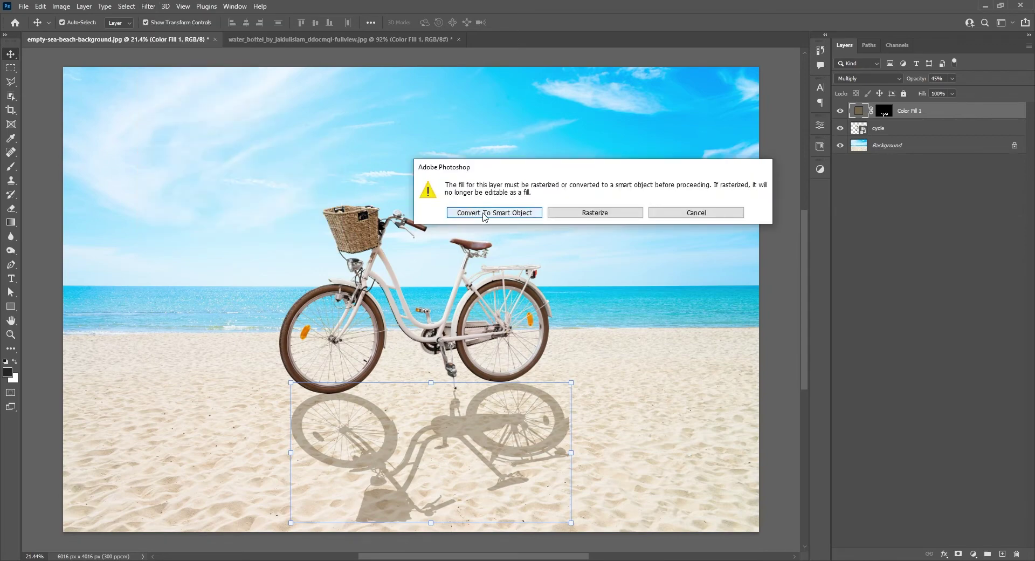
left_click(519, 215)
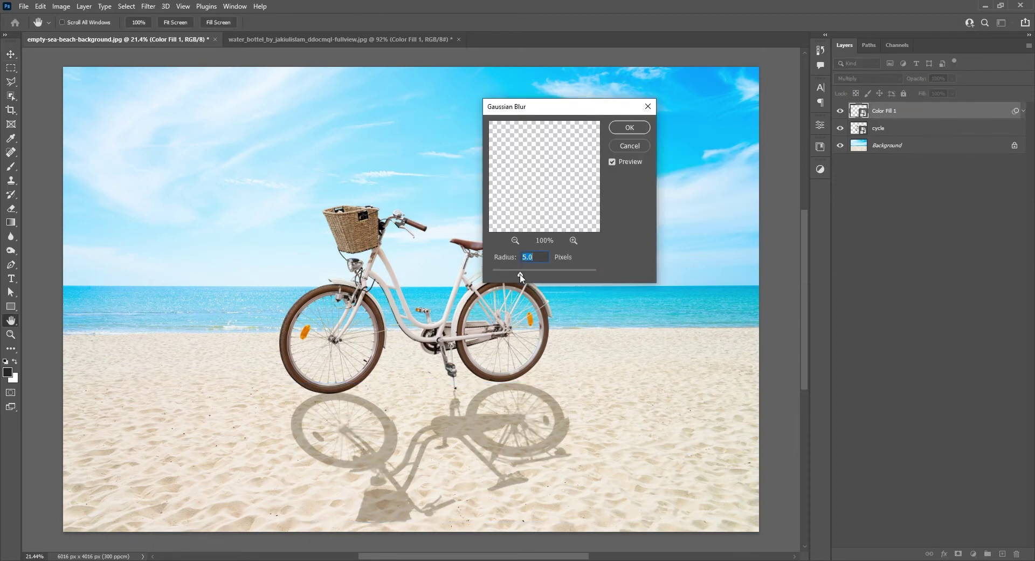
left_click(537, 259)
type("4")
type(".5")
left_click_drag(518, 273, 515, 277)
left_click(626, 127)
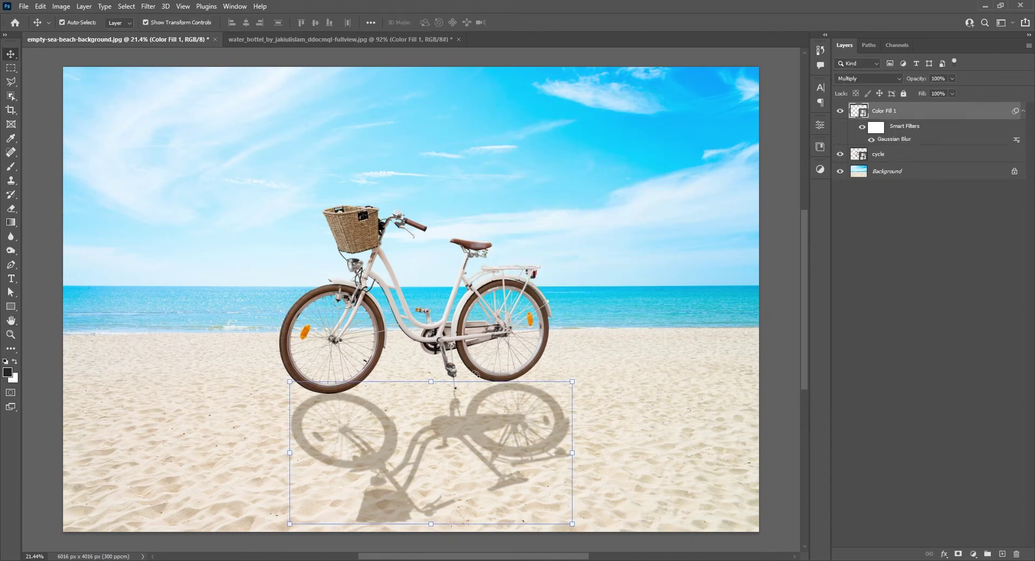
scroll(475, 373, "up", 1, "alt")
- Open the shadow smart object's contents, set its opacity to 35, and save
left_click(617, 385)
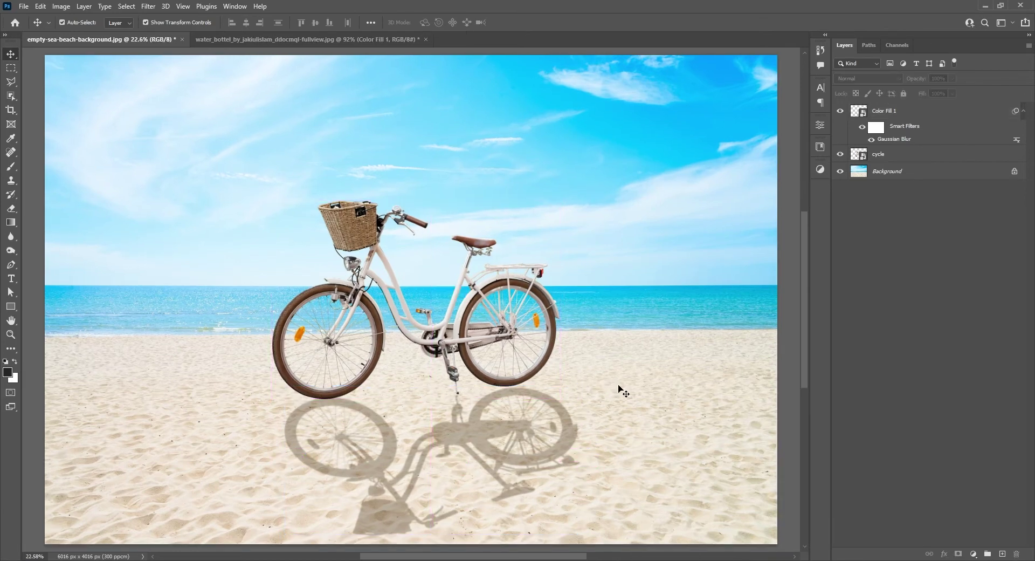
scroll(576, 310, "down", 1, "alt")
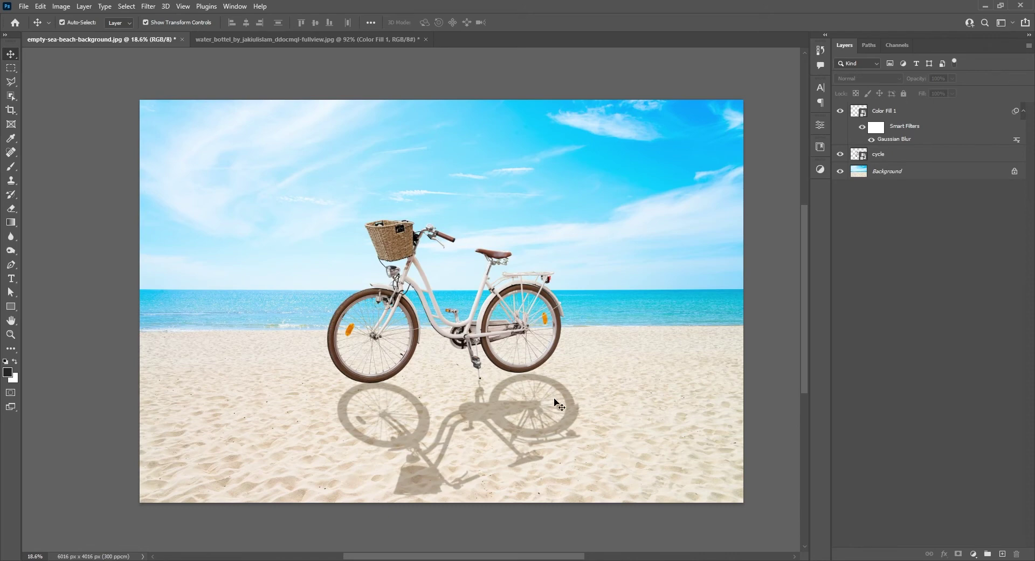
left_click(572, 434)
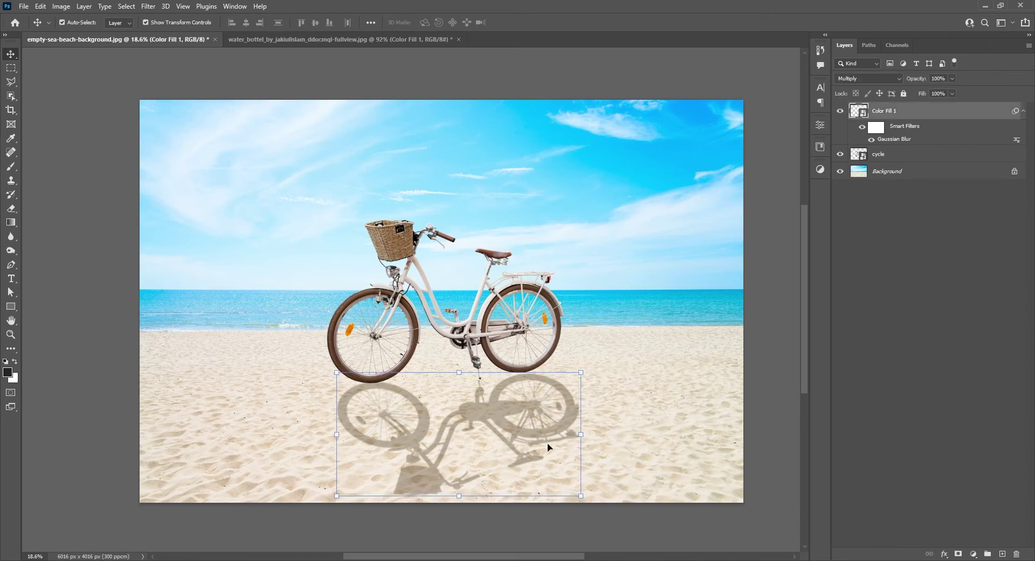
double_click(857, 110)
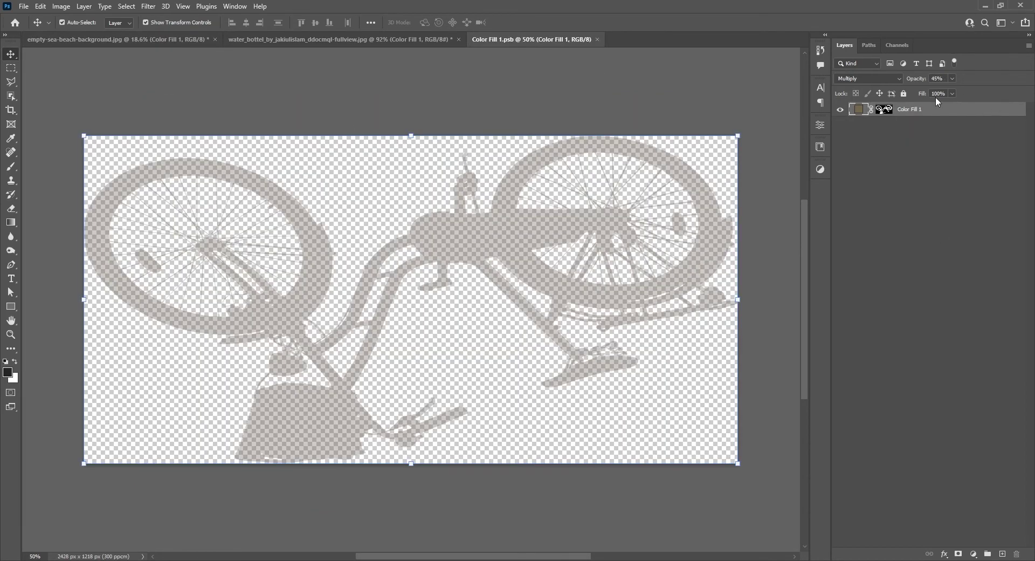
left_click(944, 79)
type("35")
key("ctrl")
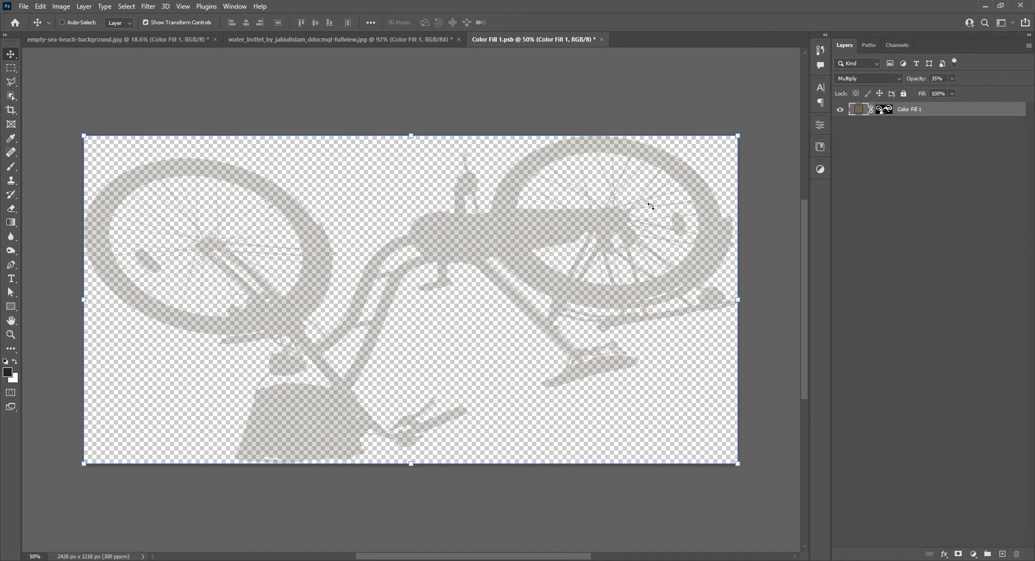
key("ctrl+s")
- Return to the beach document, where the Color Fill 1 shadow blends in Multiply at 60%
left_click(178, 43)
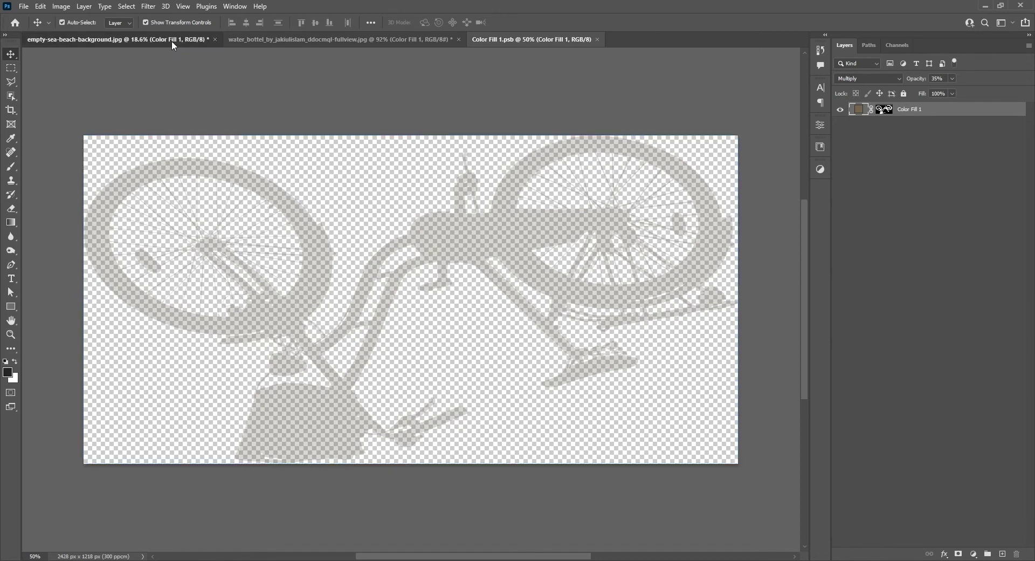
left_click(767, 382)
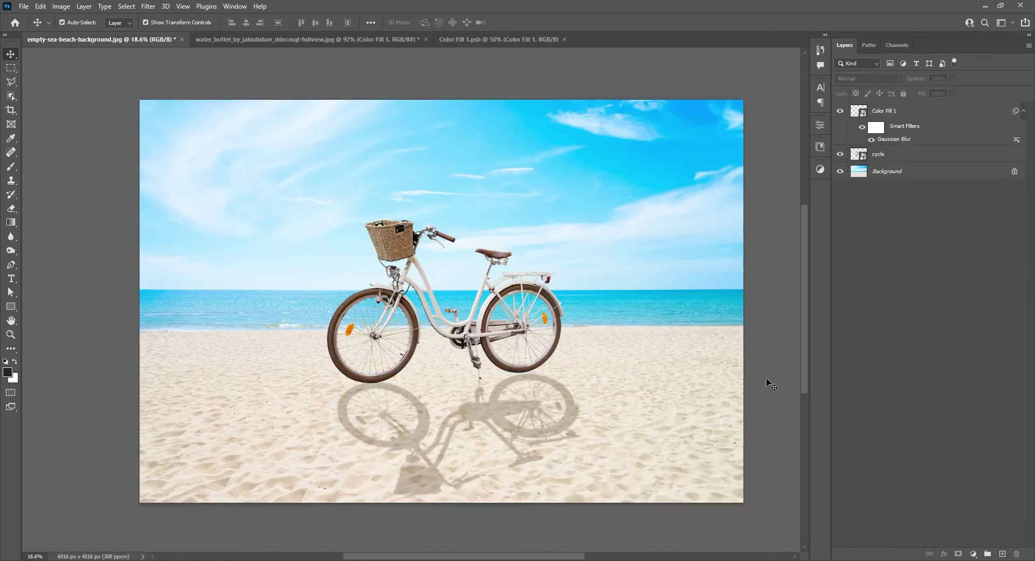
left_click(506, 418)
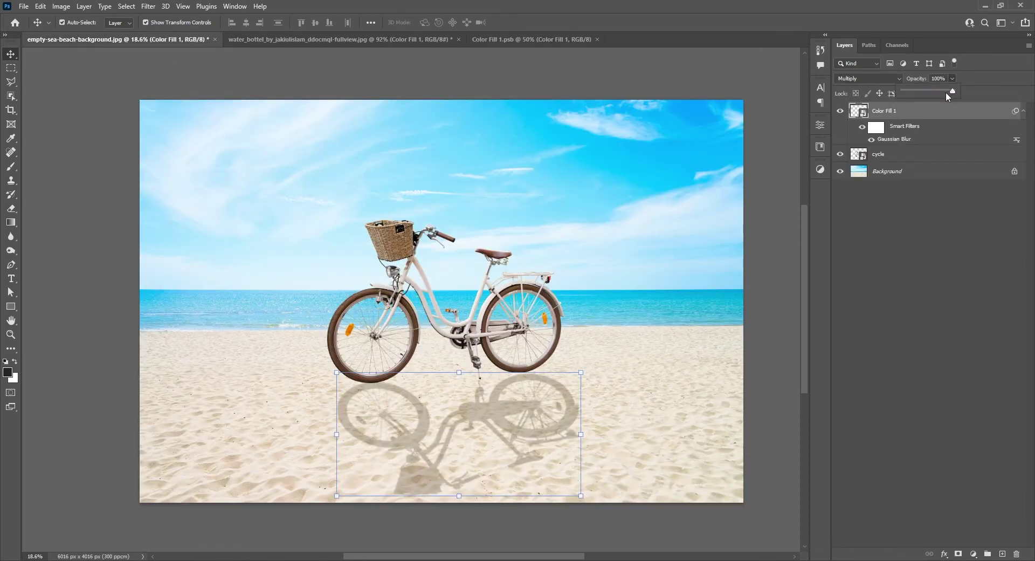
left_click(753, 274)
key("ctrl")
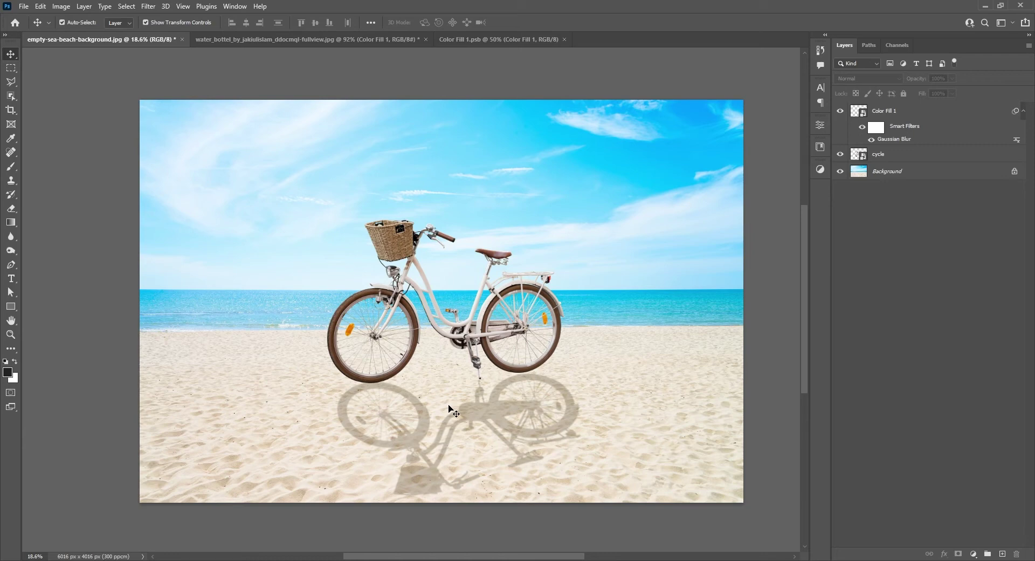
- In the water bottle image, shrink Layer 1's bottle slightly and nudge it up
left_click(295, 42)
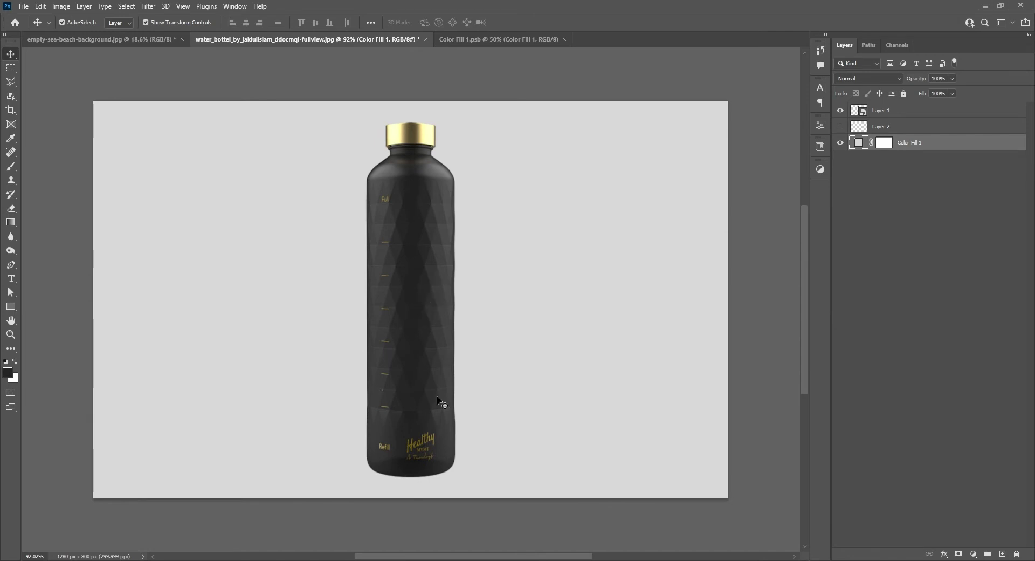
left_click(425, 345)
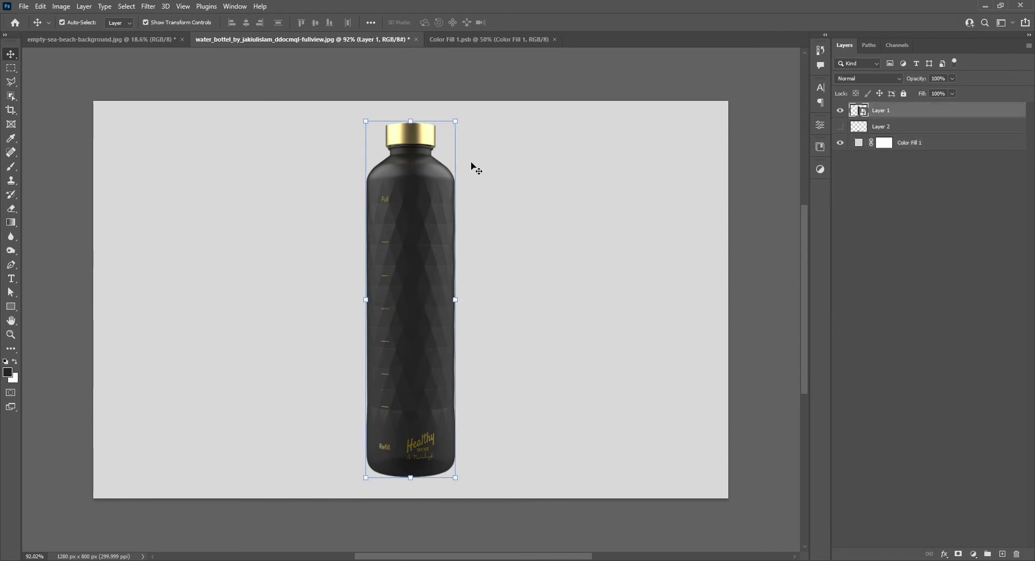
left_click_drag(458, 124, 452, 145)
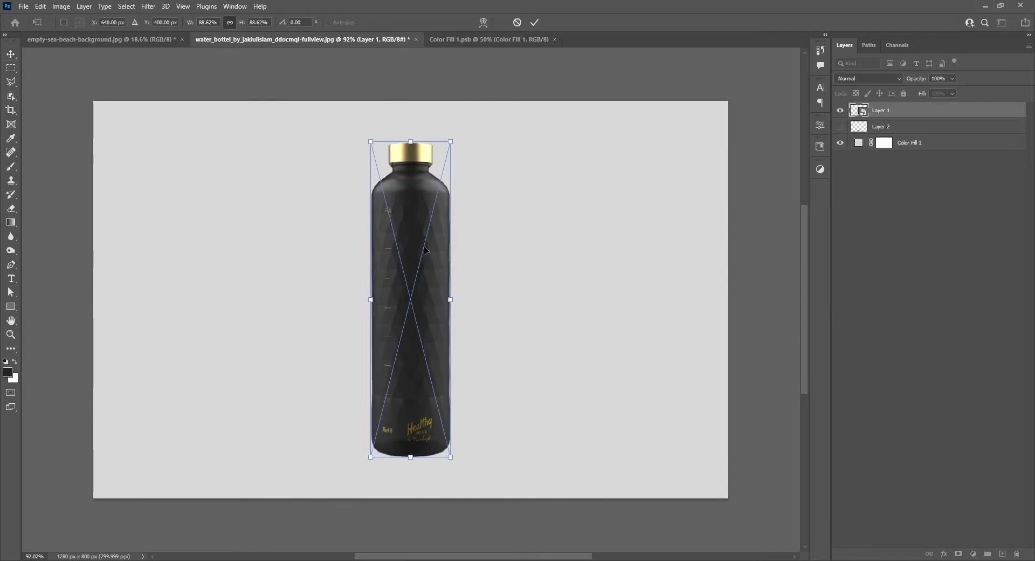
key("Return")
left_click_drag(418, 351, 419, 347)
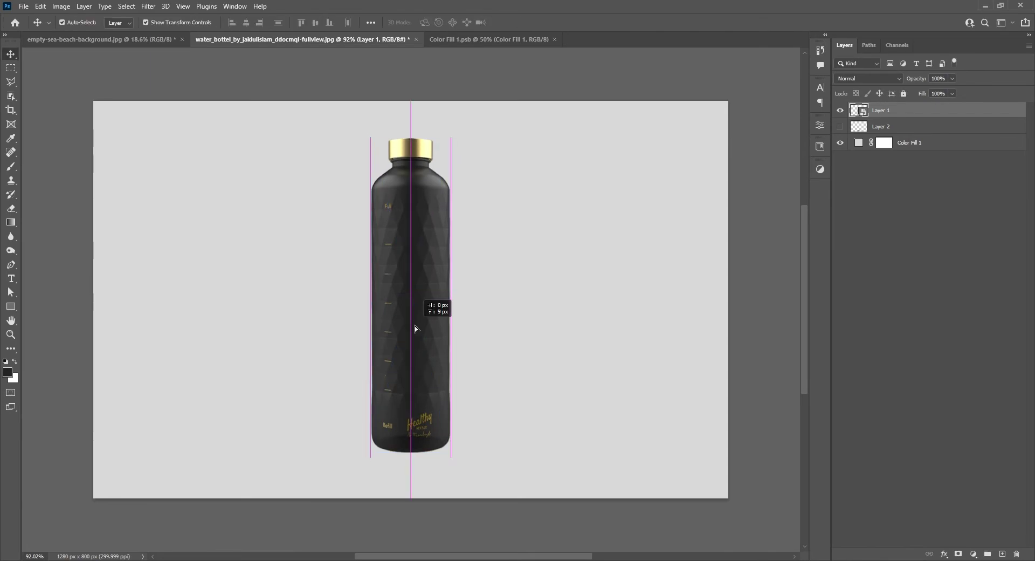
- Delete the unused Layer 2 and toggle the bottle layer to check the grey background
left_click(938, 126)
left_click(1016, 554)
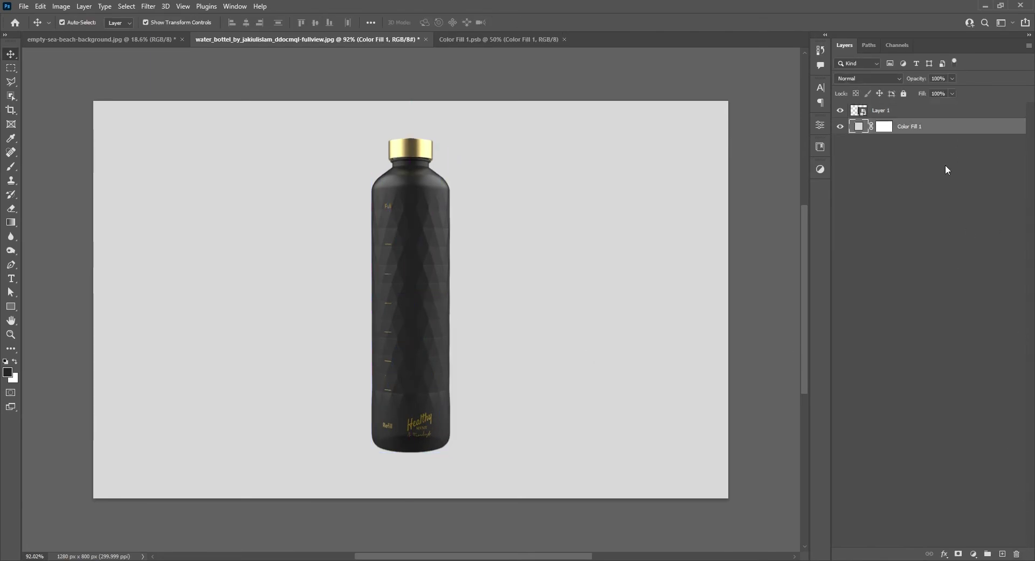
left_click(839, 126)
left_click(840, 126)
left_click(840, 110)
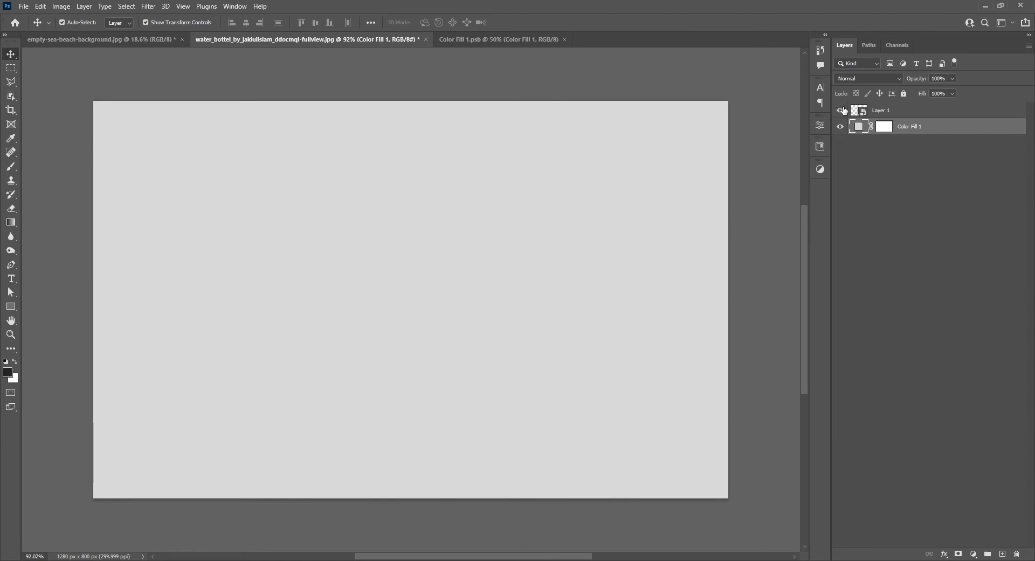
left_click(840, 110)
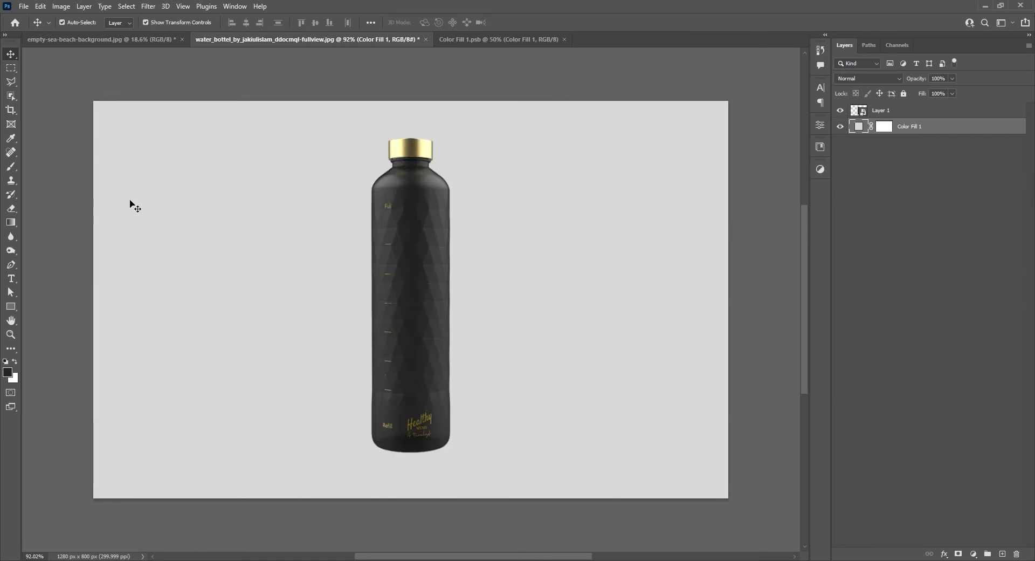
left_click(12, 168)
- Choose the Brush tool and set the foreground colour to dark grey #252525
right_click(13, 169)
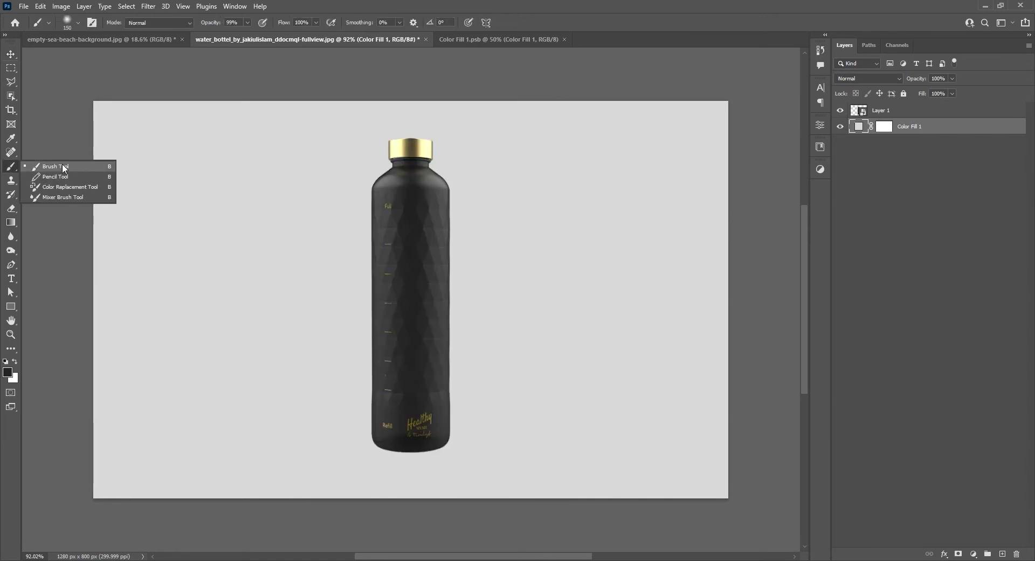
left_click(76, 166)
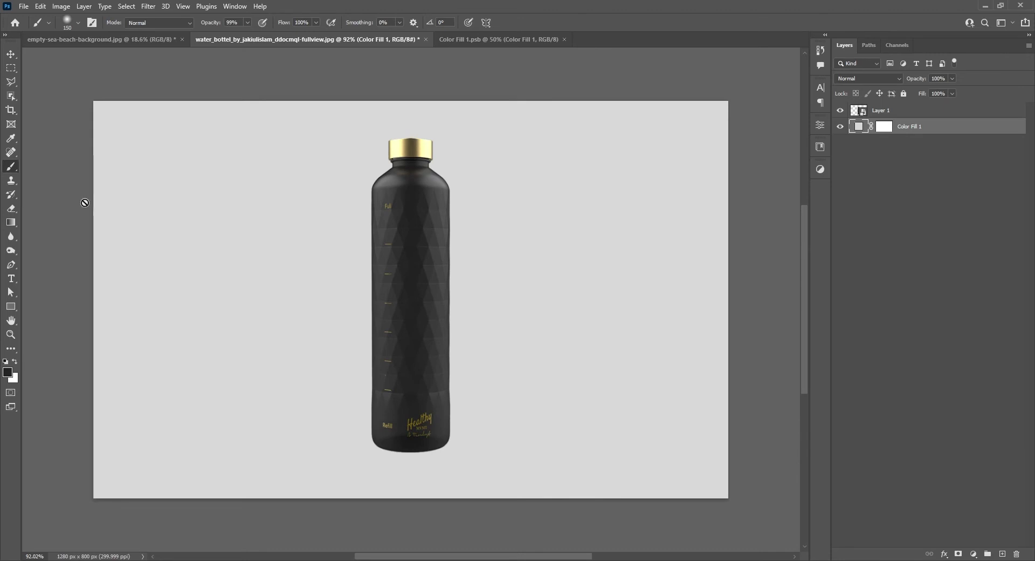
left_click(9, 373)
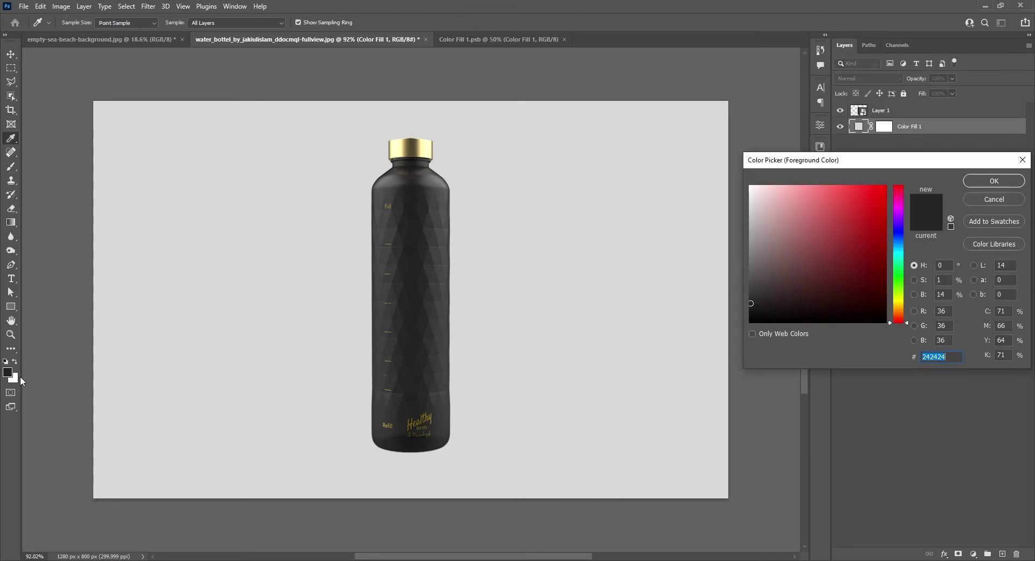
left_click_drag(752, 303, 749, 303)
left_click(1020, 182)
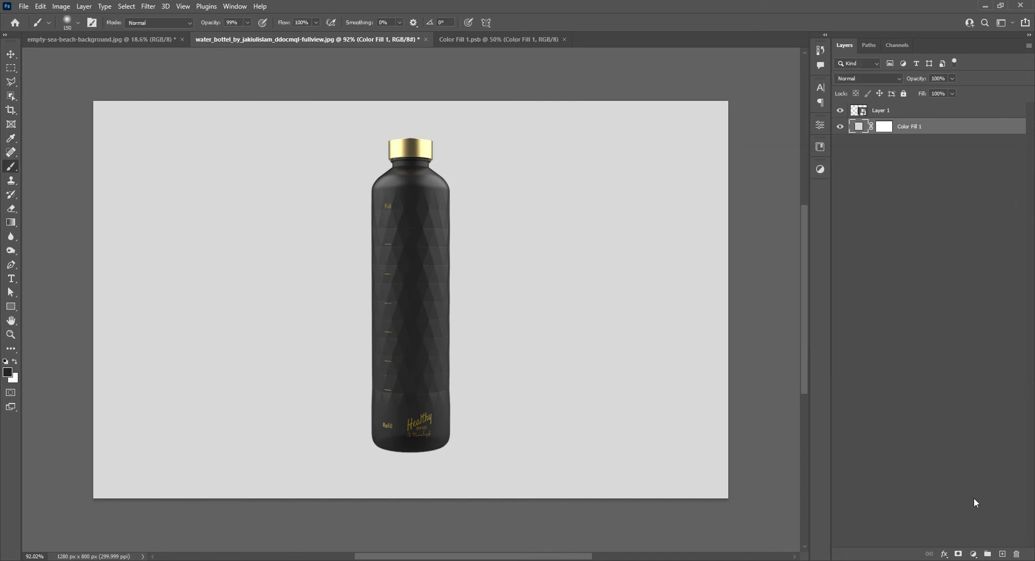
- Add a new empty Layer 2 below the bottle's Layer 1 and select it
left_click(1002, 555)
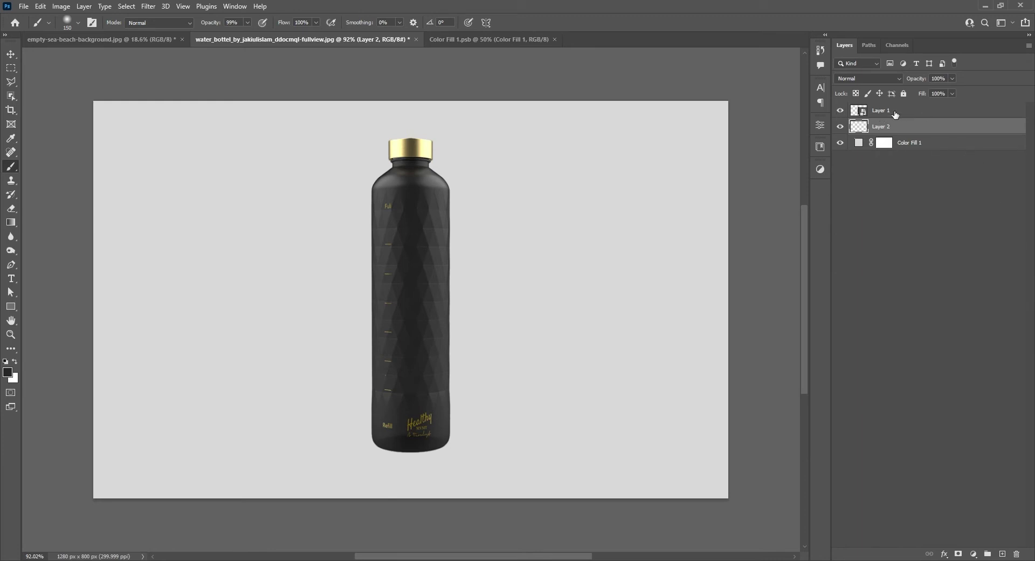
left_click(952, 146)
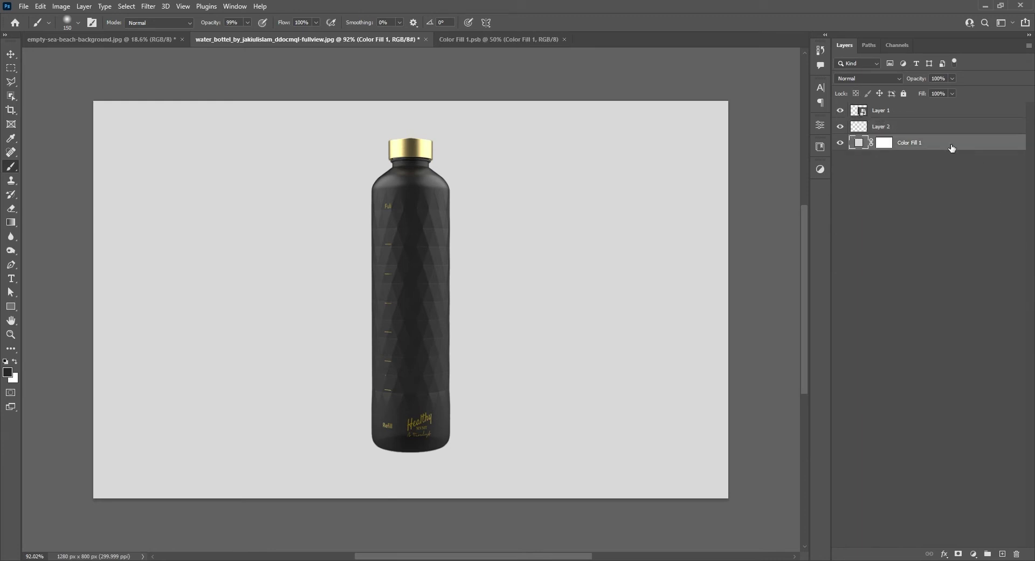
left_click(931, 115)
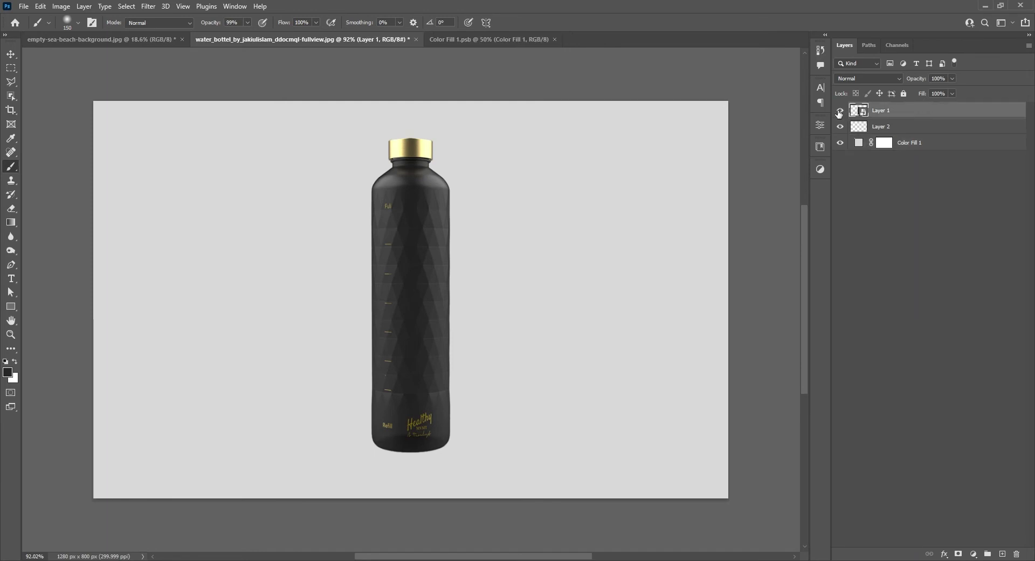
left_click(933, 129)
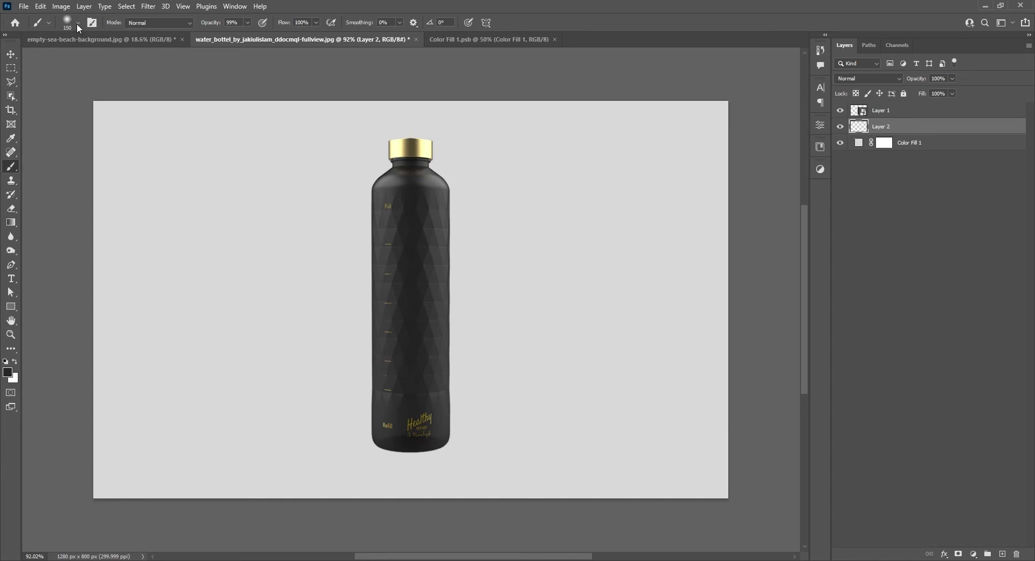
- Flatten the Soft Round brush into a thin ellipse and size it to 417 px
right_click(270, 148)
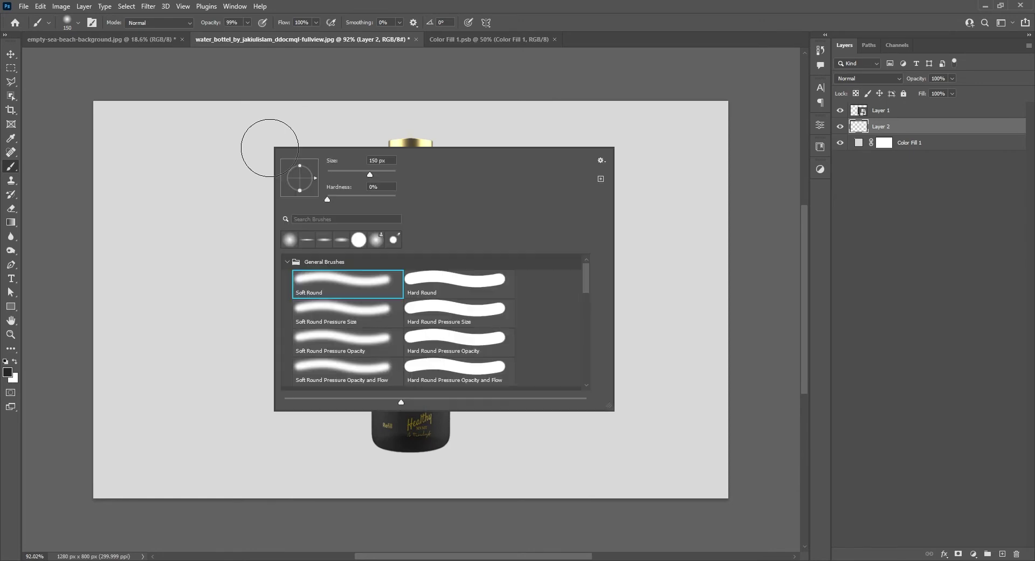
left_click(79, 25)
left_click(78, 24)
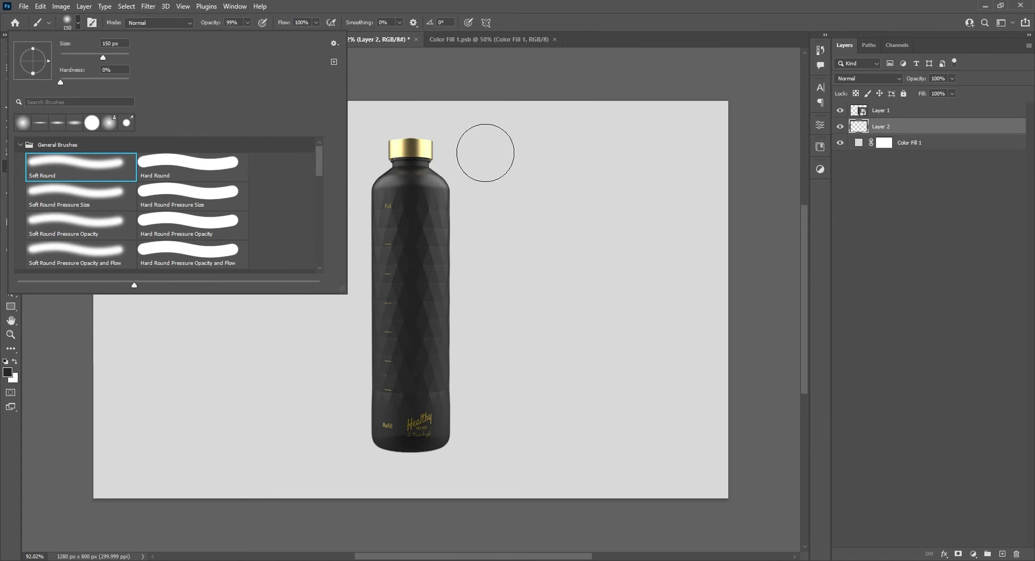
right_click(468, 172)
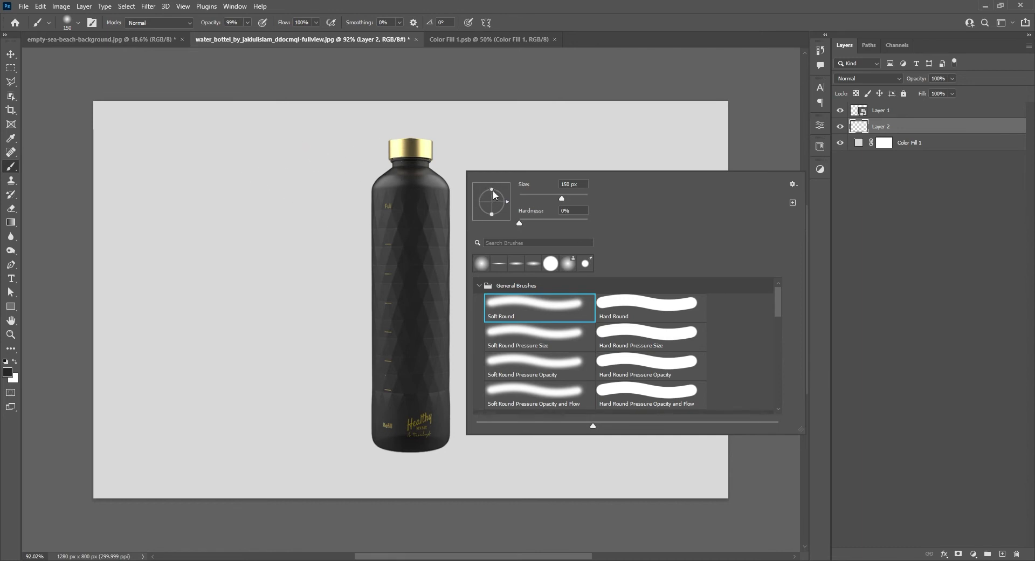
left_click_drag(494, 193, 492, 202)
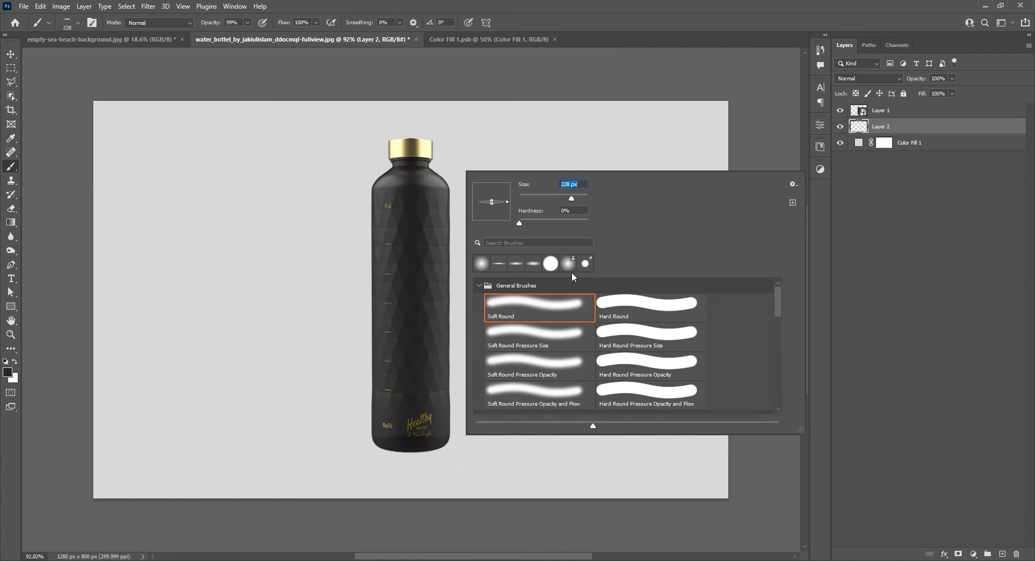
left_click(576, 198)
left_click(79, 23)
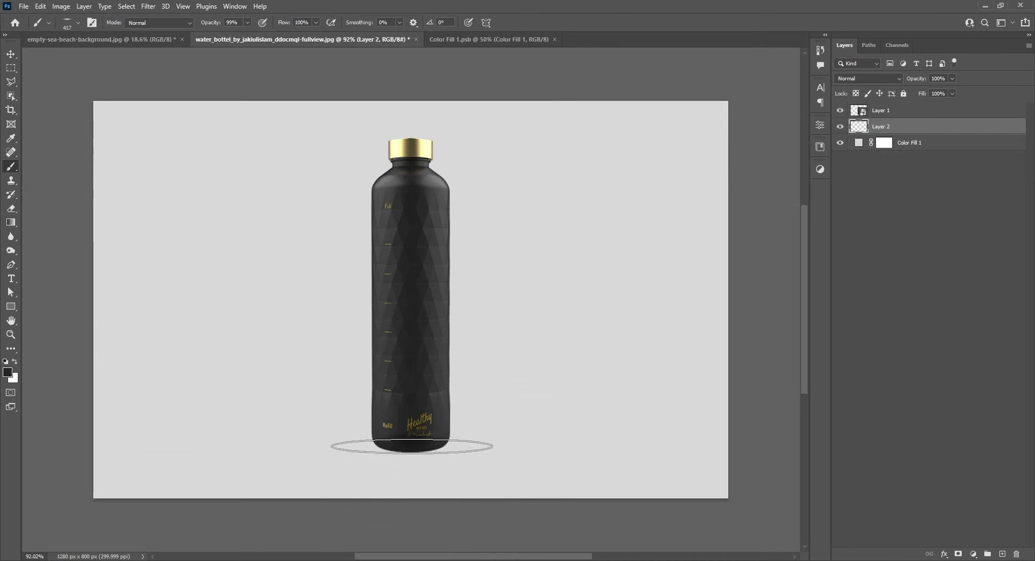
- Paint a soft elliptical shadow under the bottle base, shrink the brush to 200, then zoom out
left_click(410, 447)
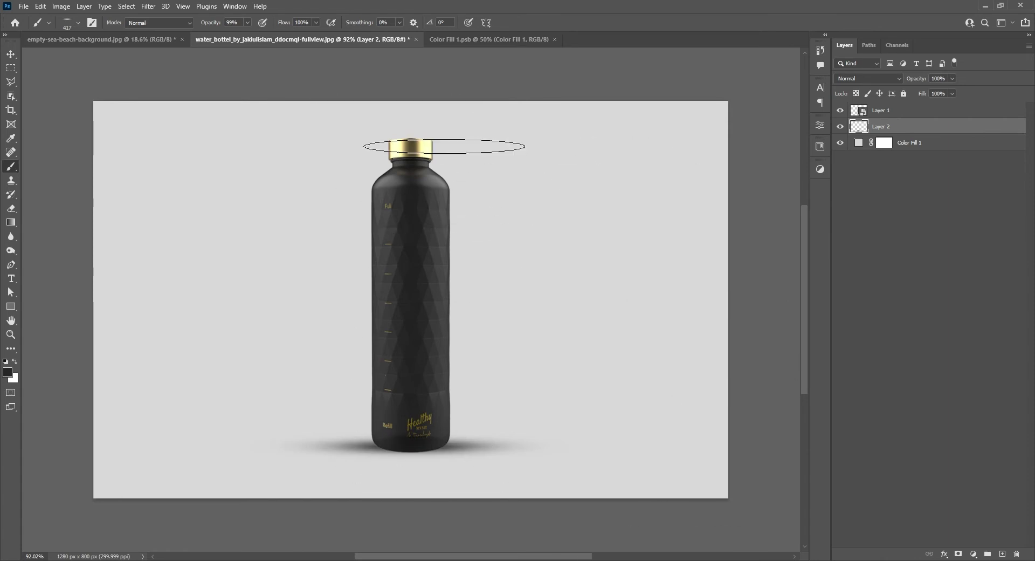
left_click_drag(442, 454, 459, 455)
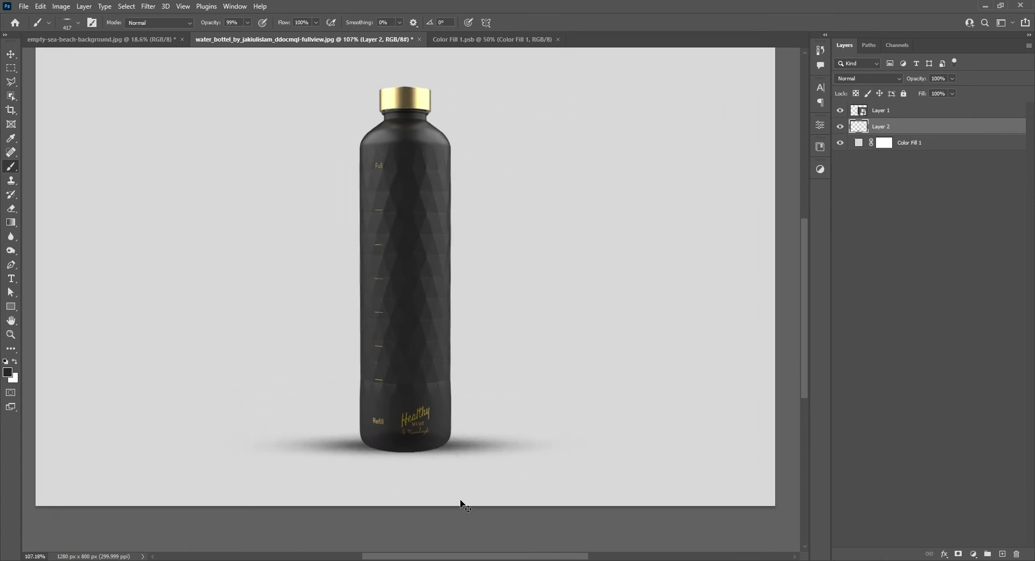
key("ctrl+z")
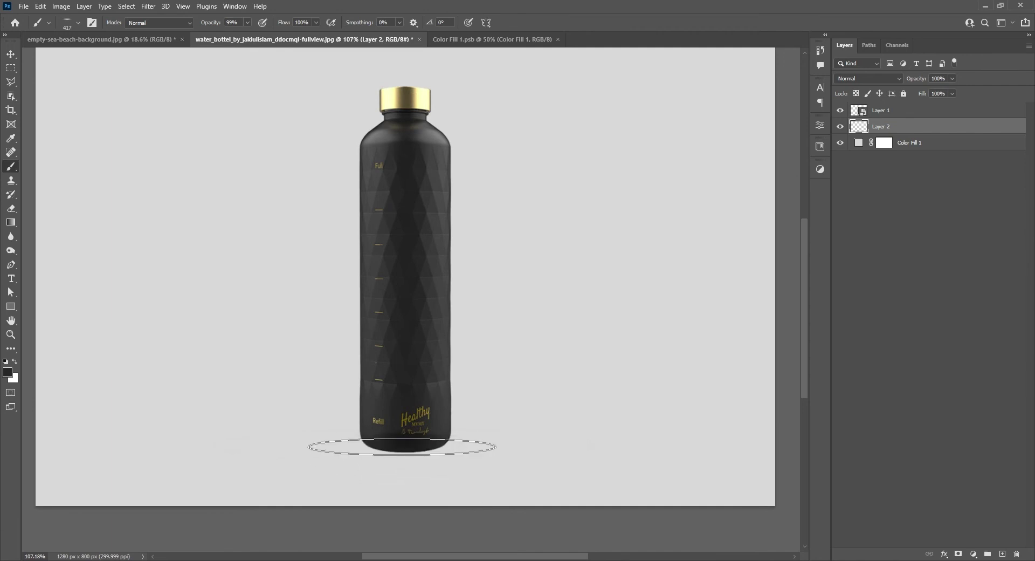
left_click(406, 447)
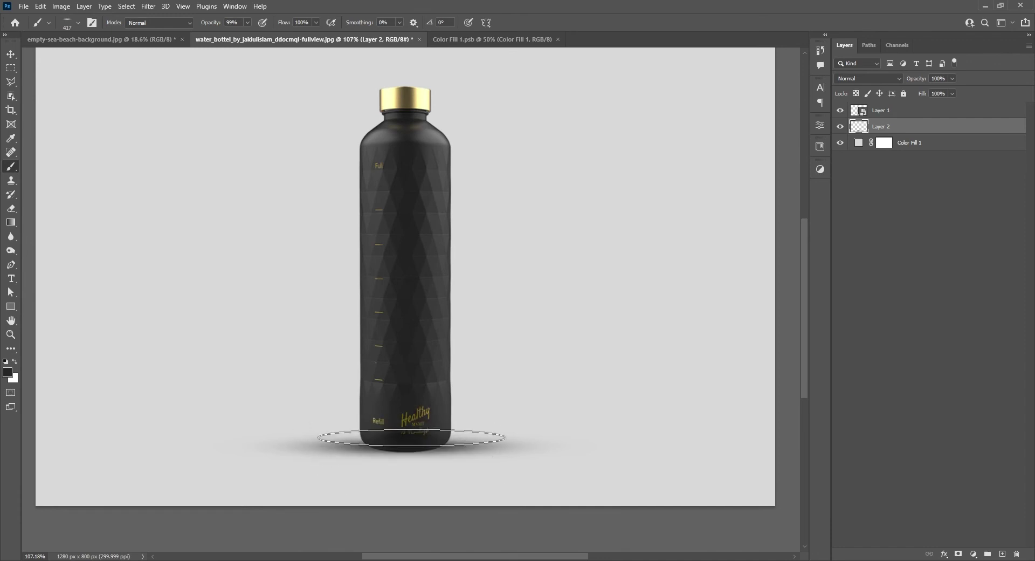
key("bracketleft")
key("bracketleft")
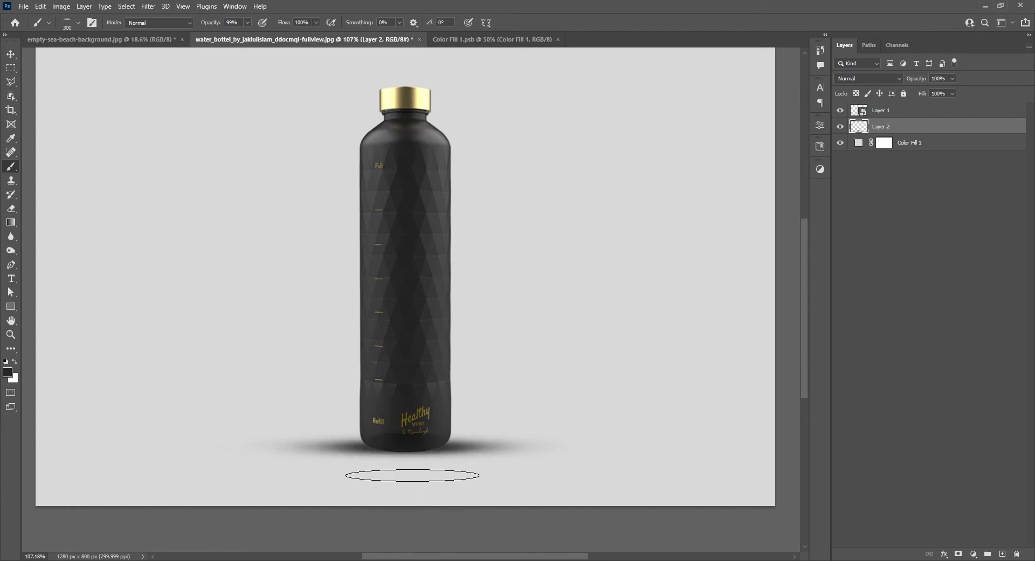
key("bracketleft")
key("bracketleft")
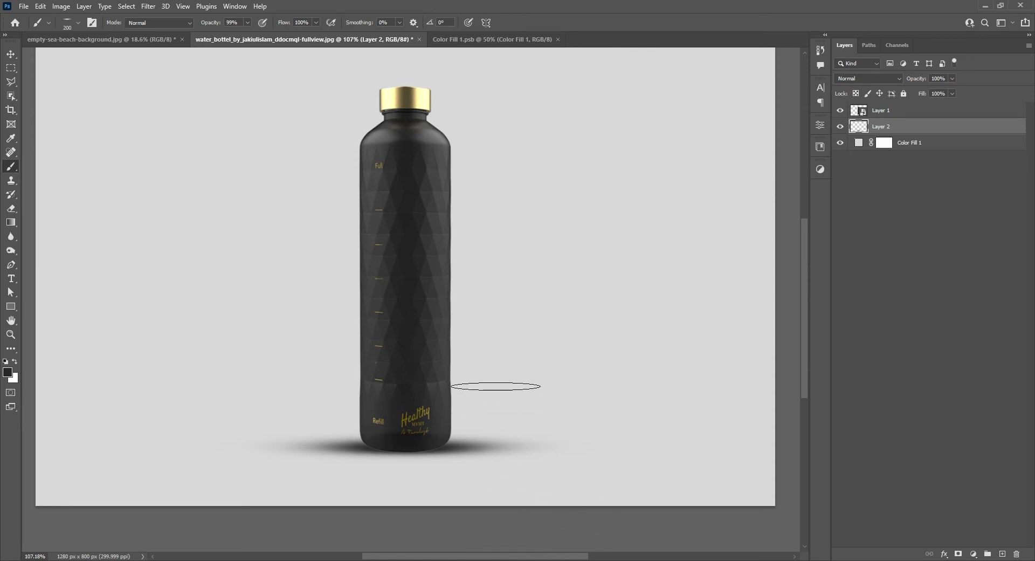
left_click_drag(496, 387, 469, 385)
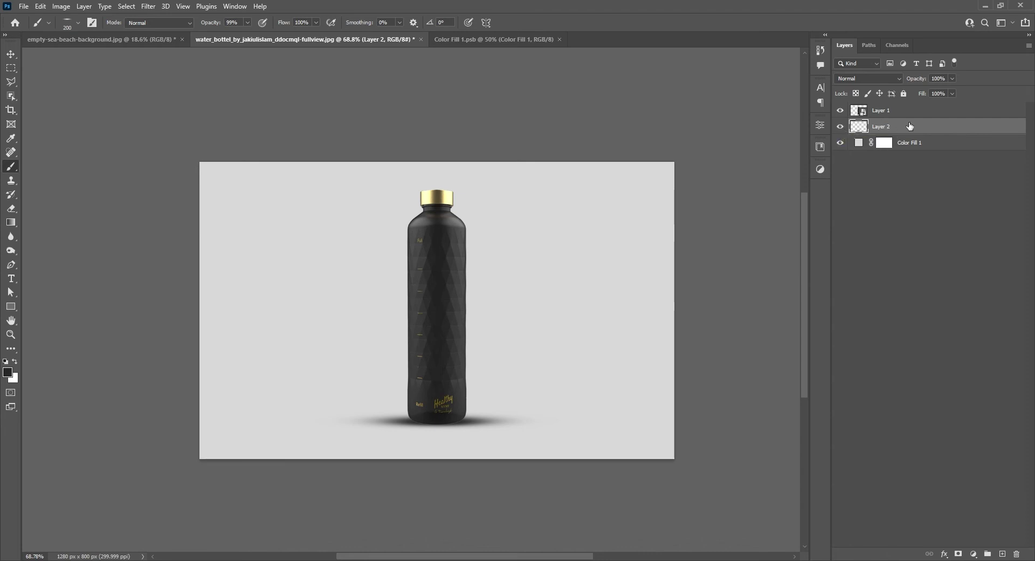
- Delete the old shadow layer, tilt the bottle about 28° clockwise, and add an empty layer beneath it
left_click(1016, 554)
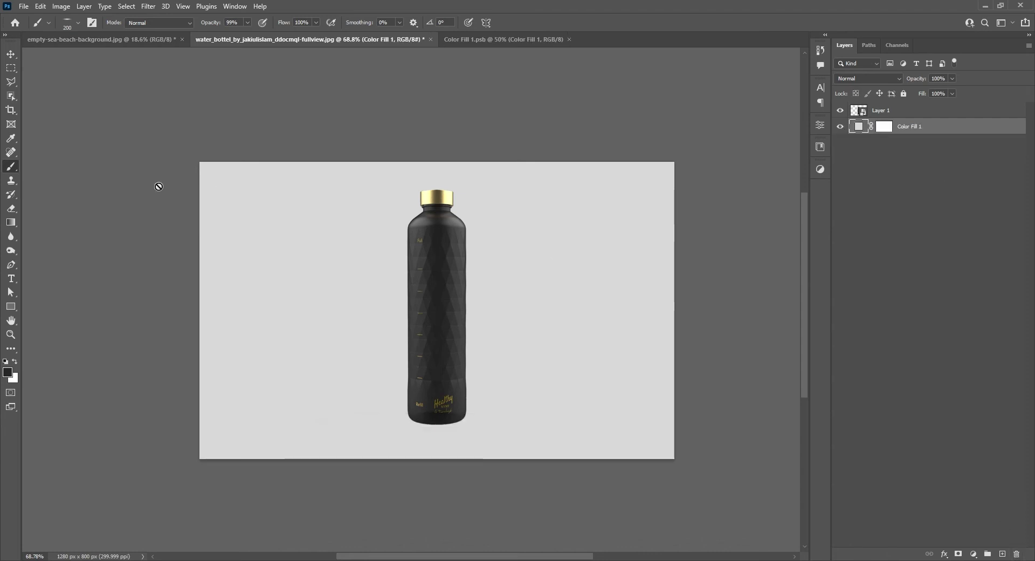
left_click(11, 54)
left_click(457, 262)
key("ctrl+t")
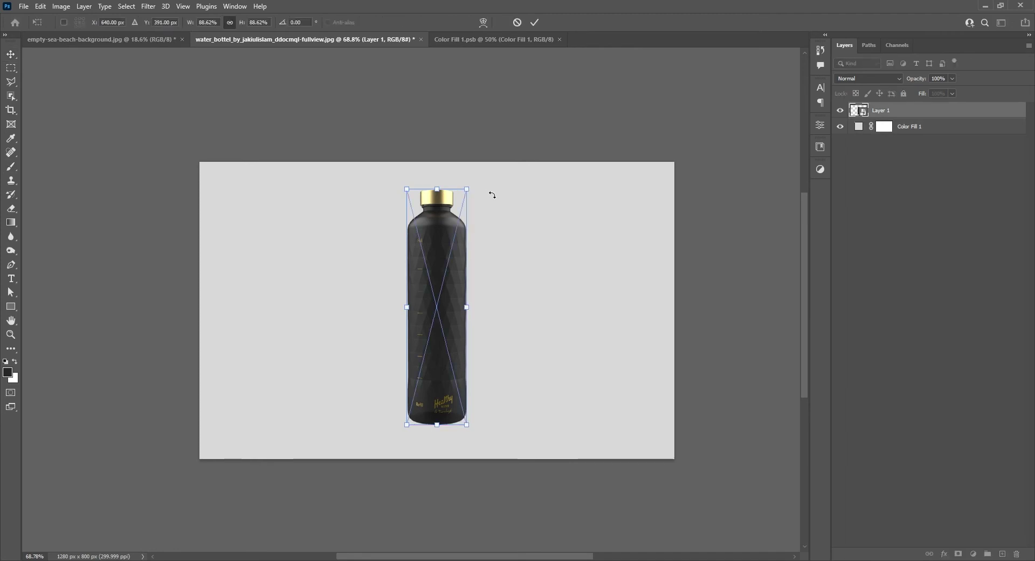
left_click_drag(491, 186, 540, 225)
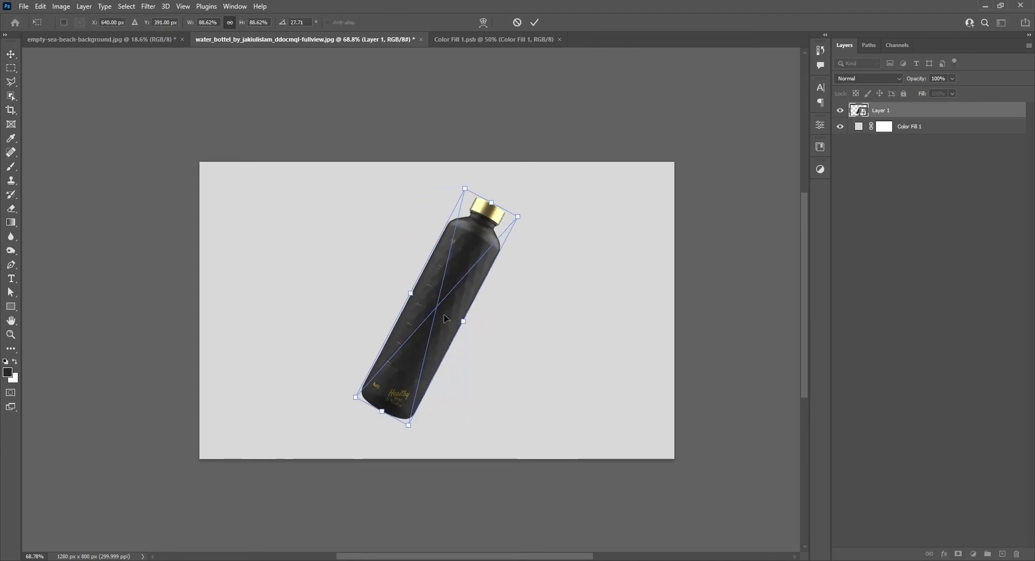
left_click_drag(444, 318, 422, 302)
key("Return")
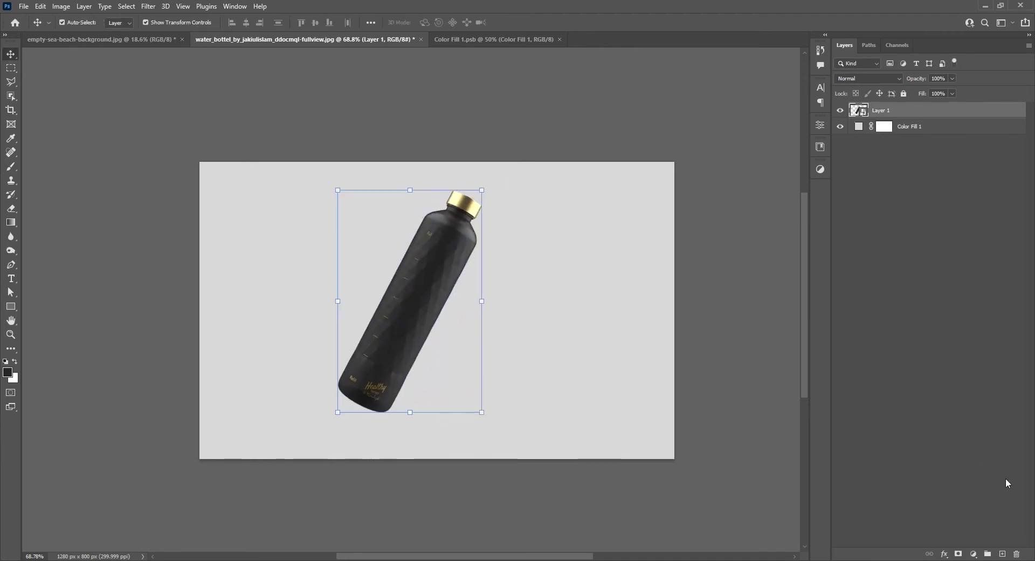
left_click(1002, 553)
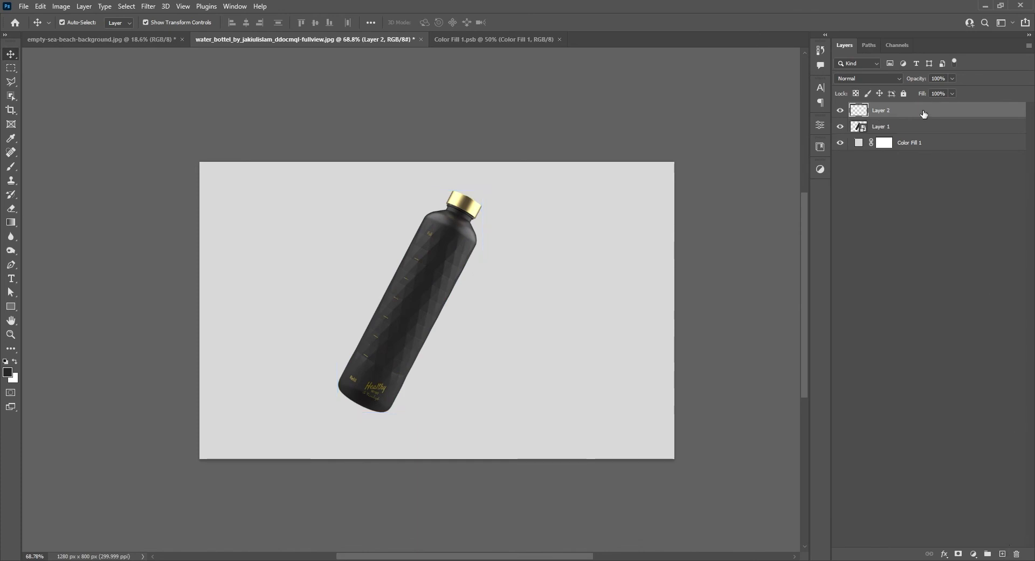
left_click_drag(923, 113, 898, 136)
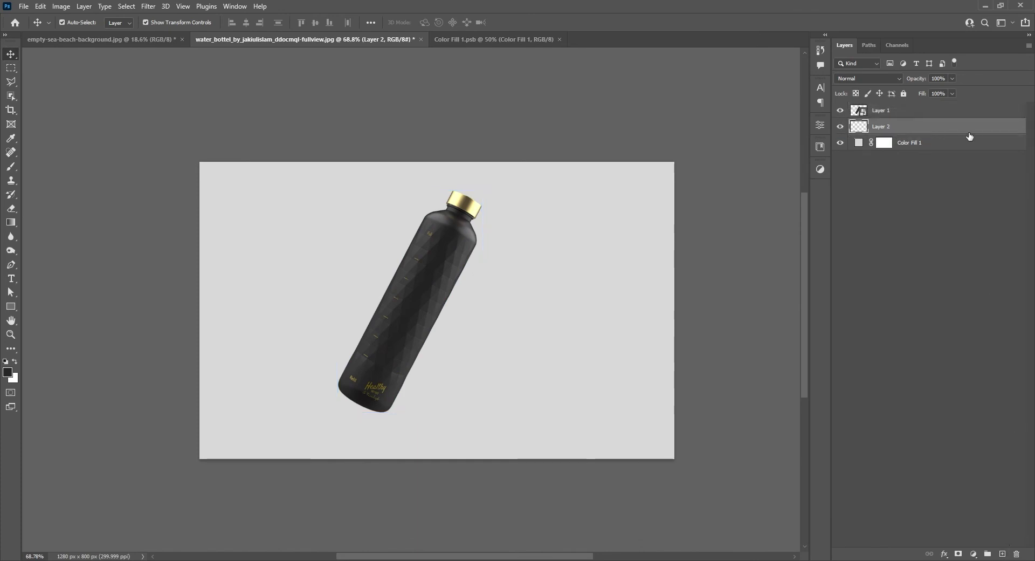
- Paint a soft black horizontal shadow stroke extending right from the tilted bottle's base
key("b")
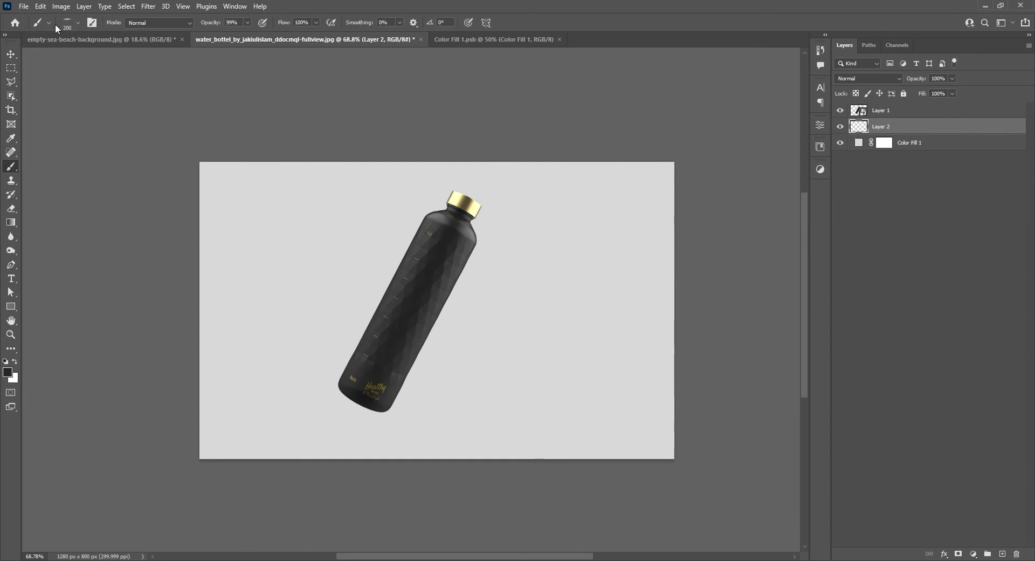
left_click(78, 22)
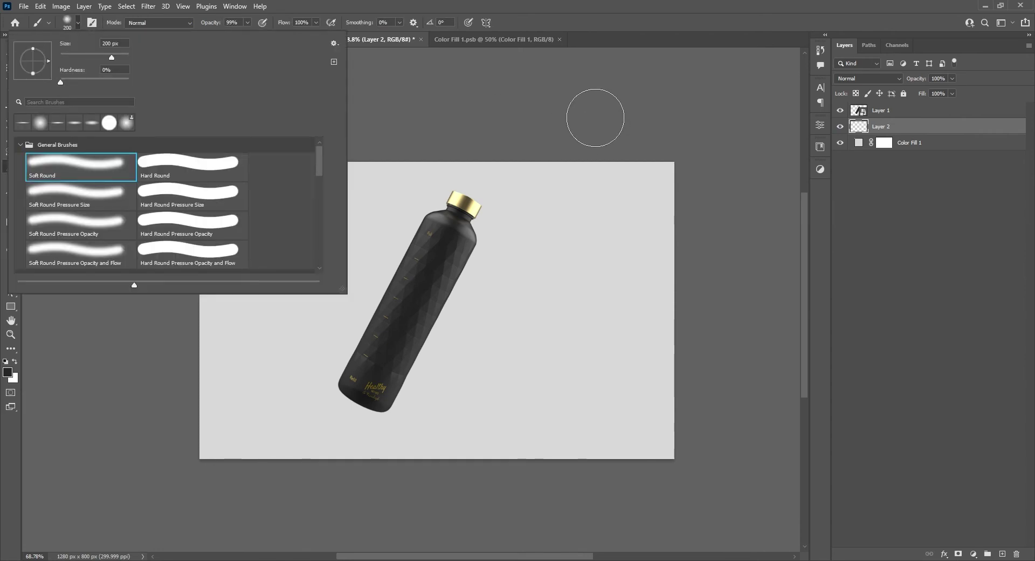
left_click(79, 22)
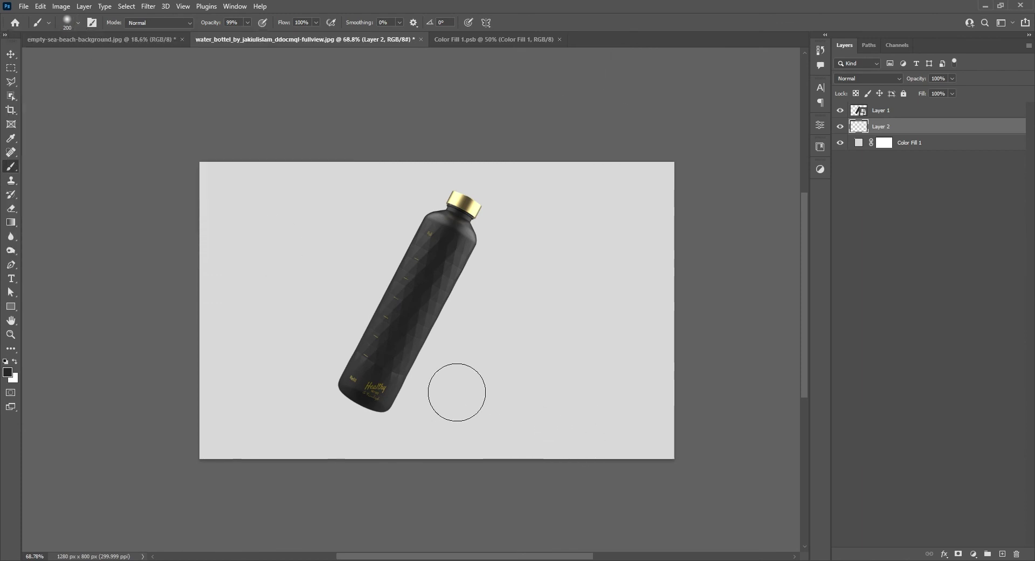
left_click_drag(457, 392, 586, 393)
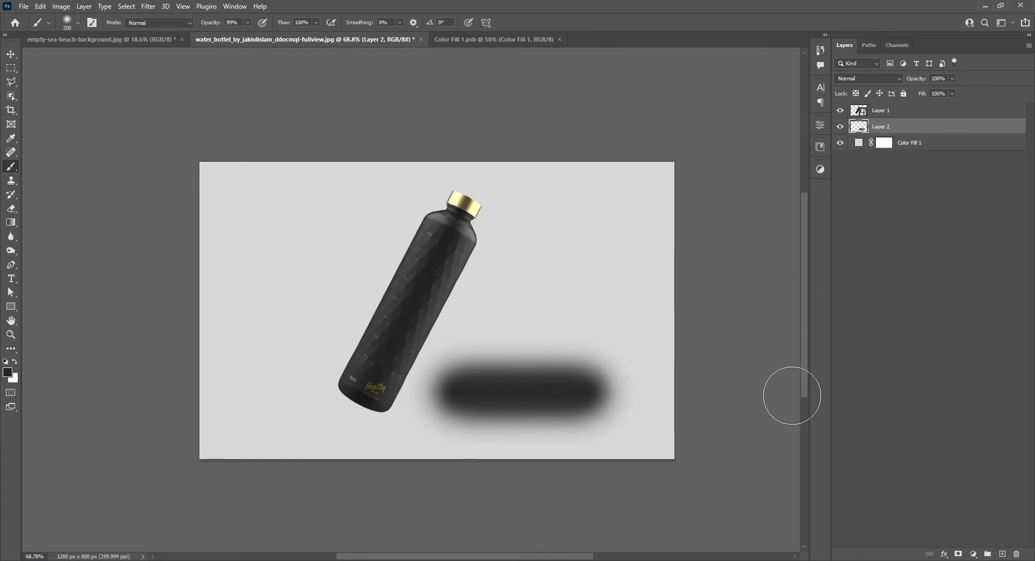
key("ctrl+z")
left_click_drag(431, 395, 586, 394)
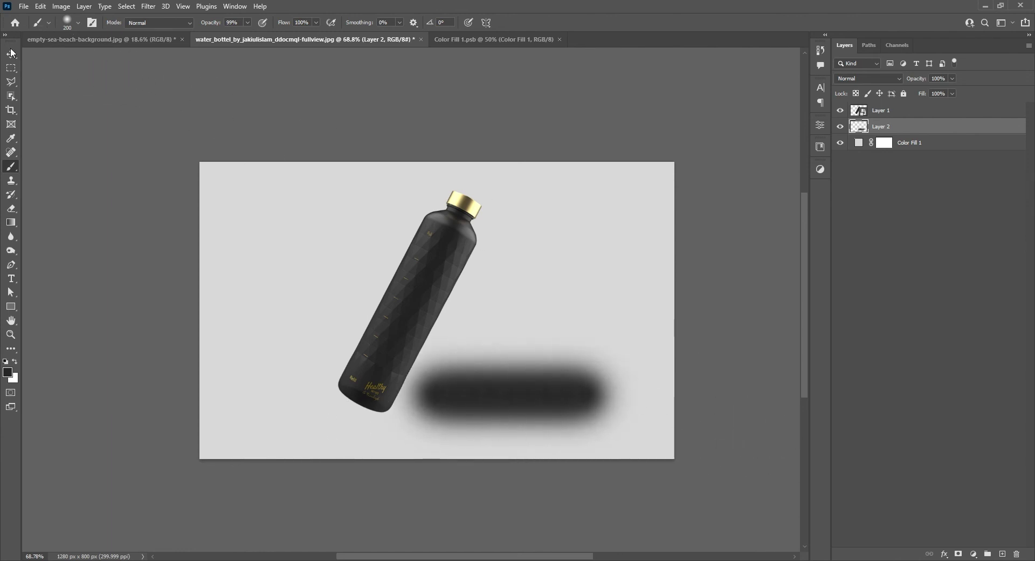
key("ctrl+t")
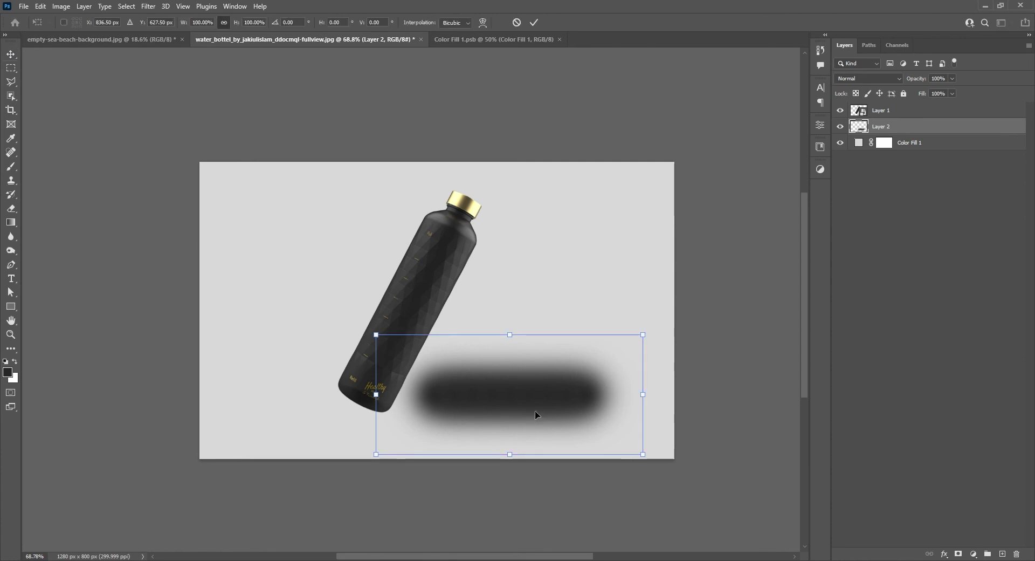
- Perspective-warp the shadow so it tapers to a point at the bottle base and widens rightward
right_click(448, 364)
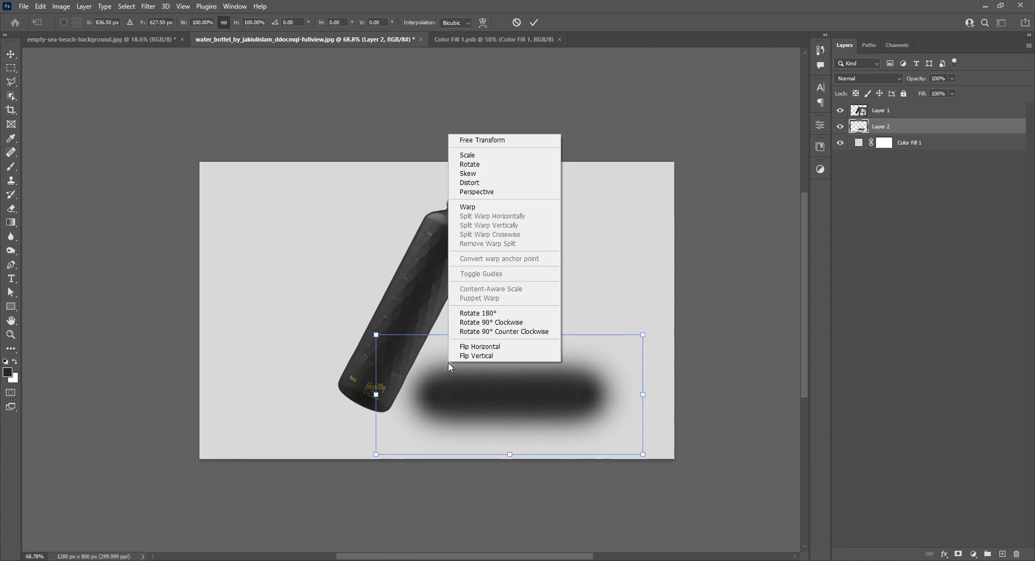
left_click(535, 196)
left_click_drag(378, 337, 384, 386)
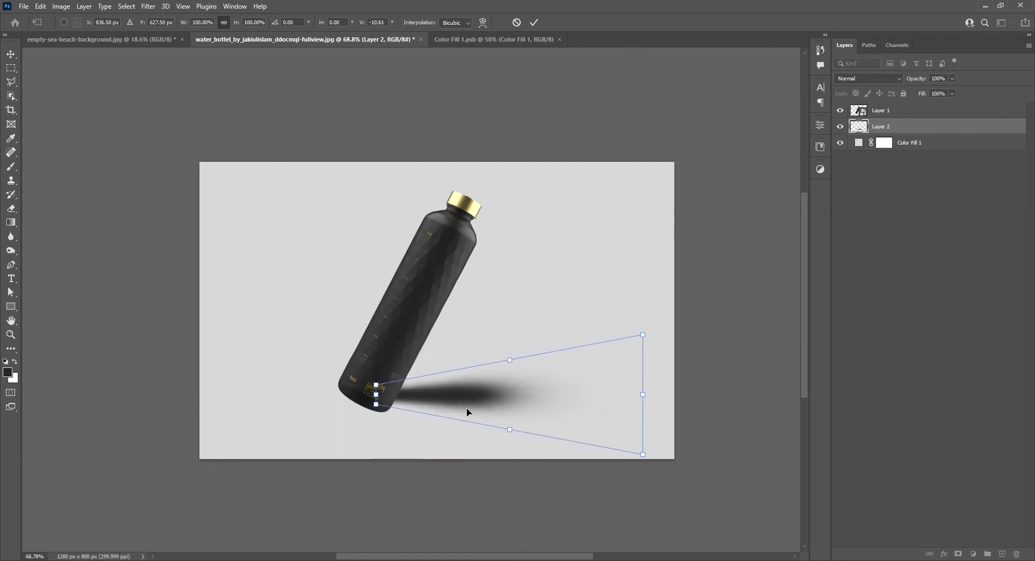
mouse_move(469, 415)
left_mouse_down()
mouse_move(511, 424)
mouse_move(448, 420)
left_mouse_up()
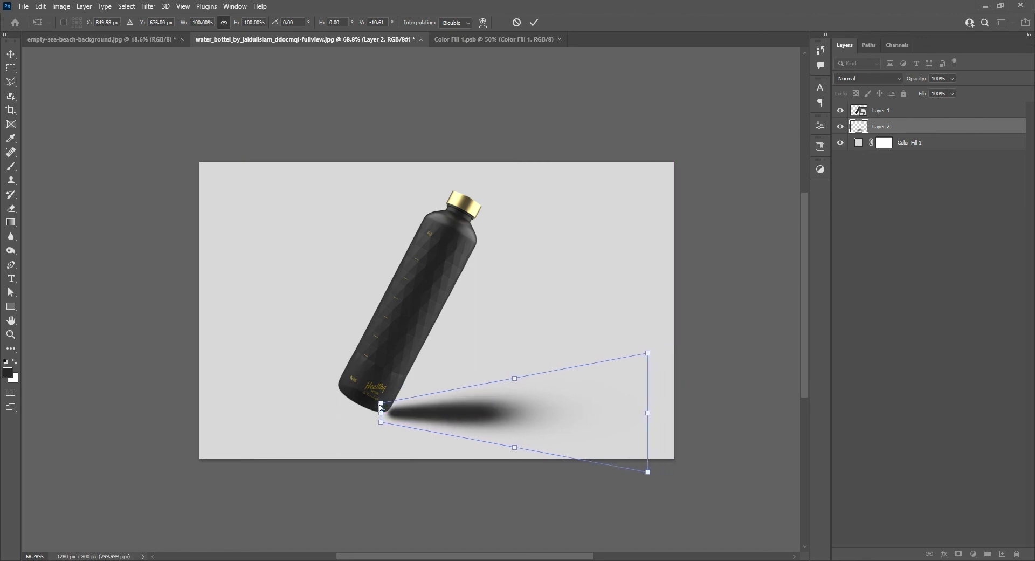
left_click_drag(381, 407, 383, 413)
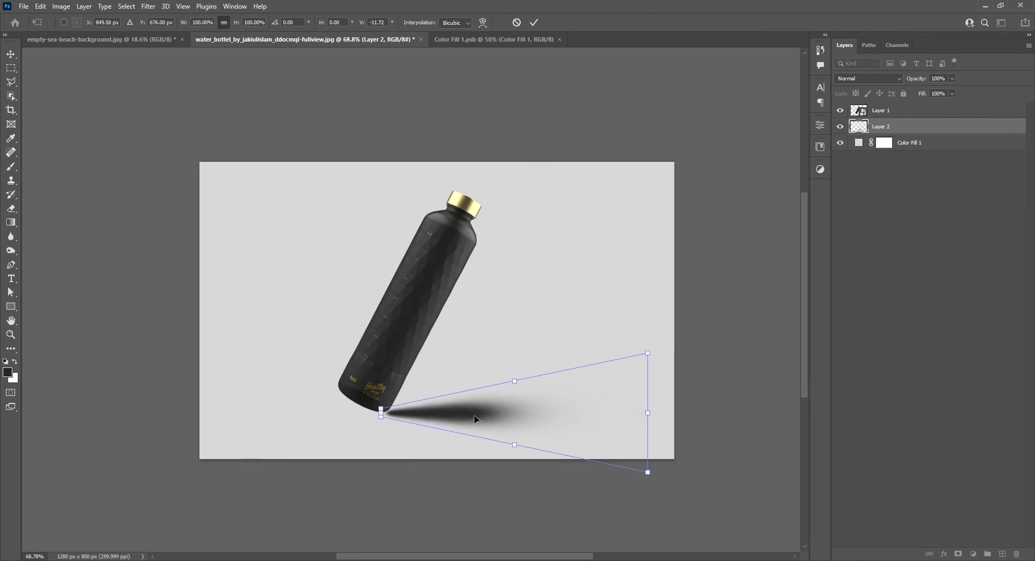
key("Return")
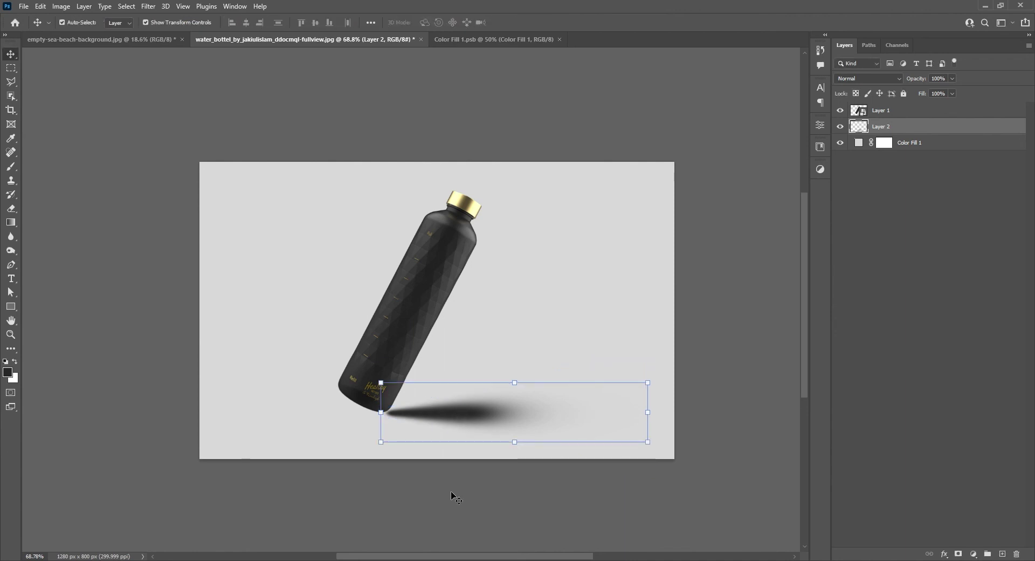
left_click(507, 544)
- Re-tilt the bottle to about 37° and move its base onto the shadow's narrow end
left_click(493, 352, "ctrl")
left_click(411, 337, "ctrl")
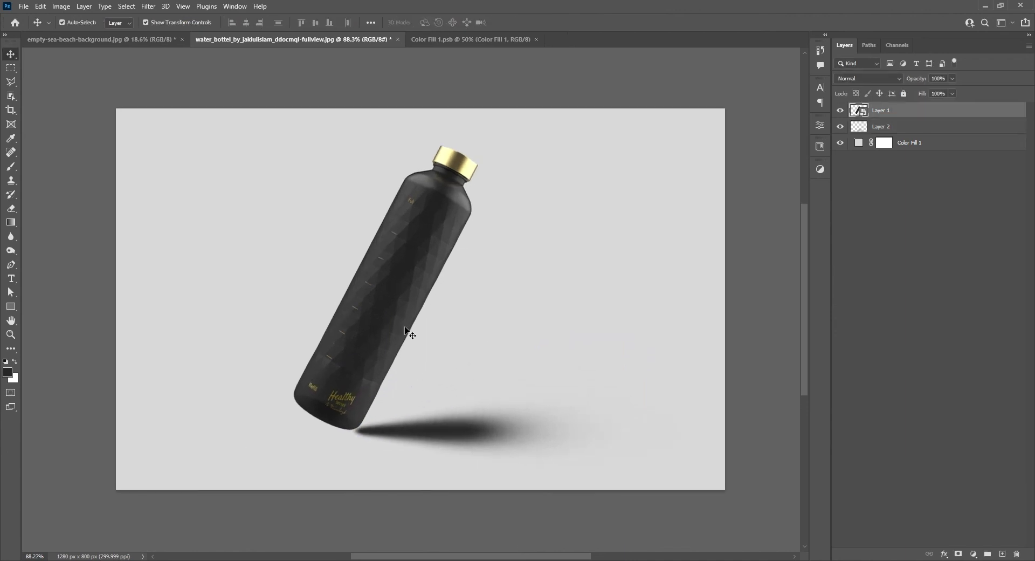
left_click_drag(489, 138, 526, 136)
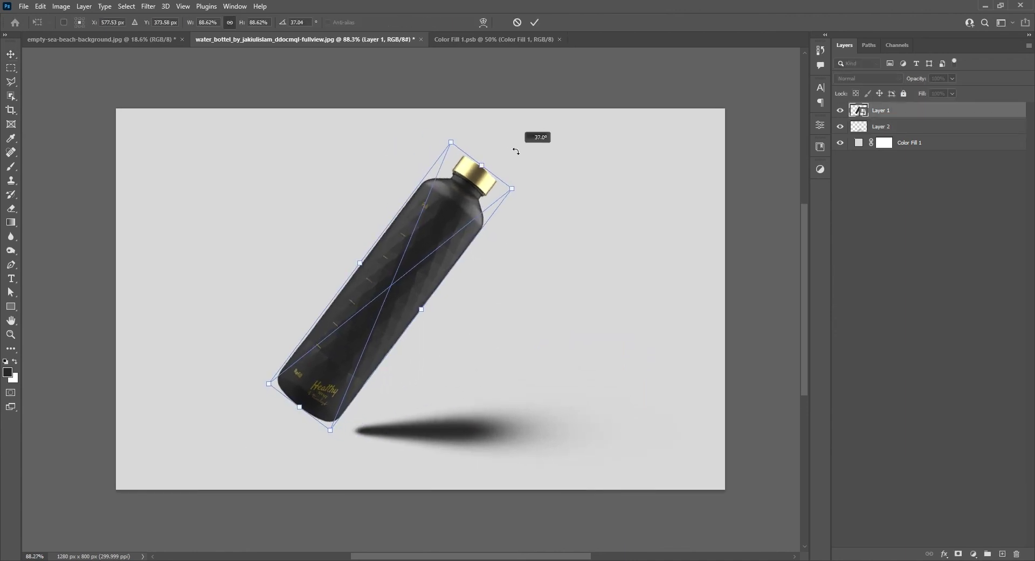
left_click_drag(380, 327, 411, 335)
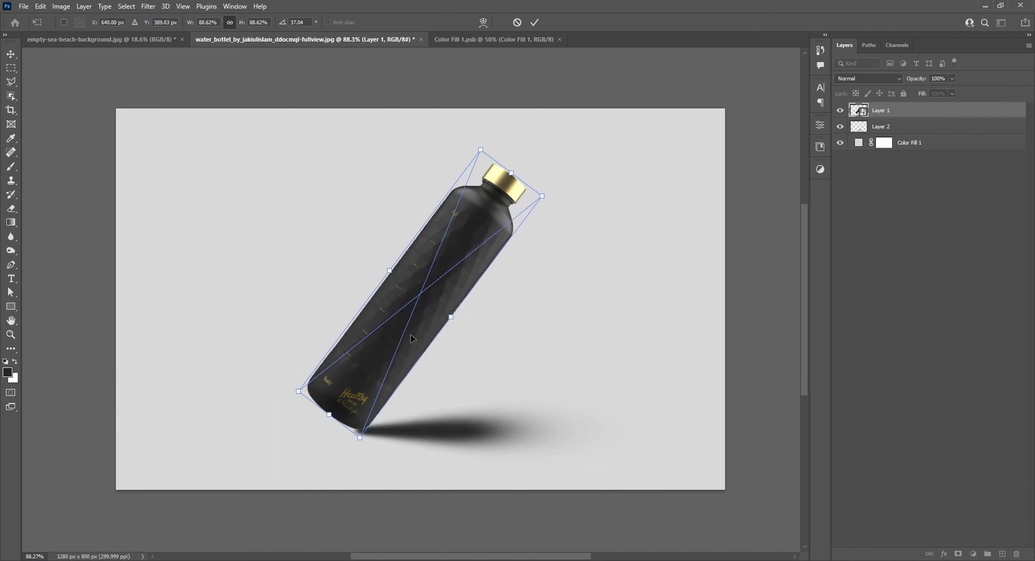
key("Return")
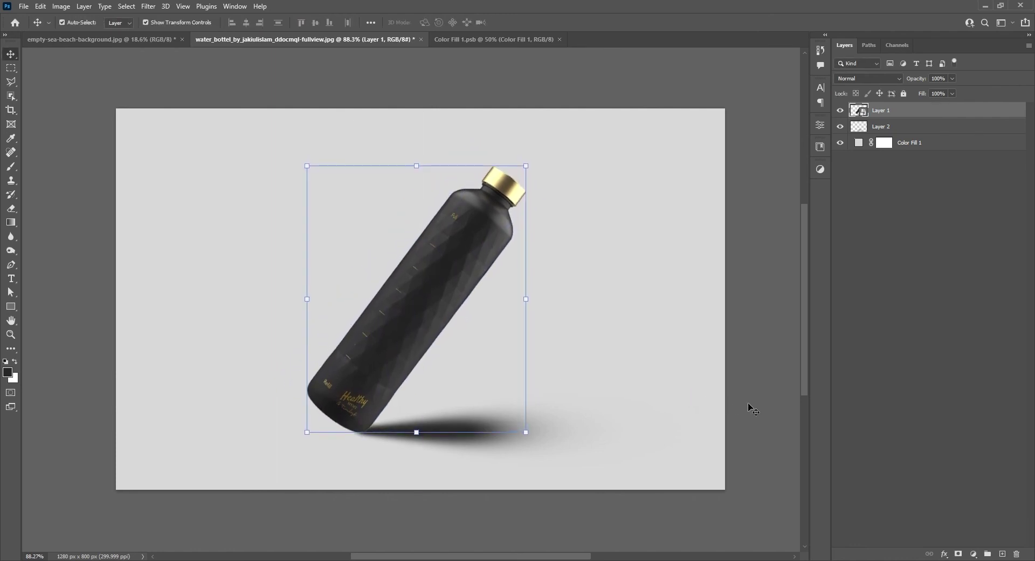
- Set the shadow layer's opacity to 75%
left_click(751, 411)
left_click(466, 434)
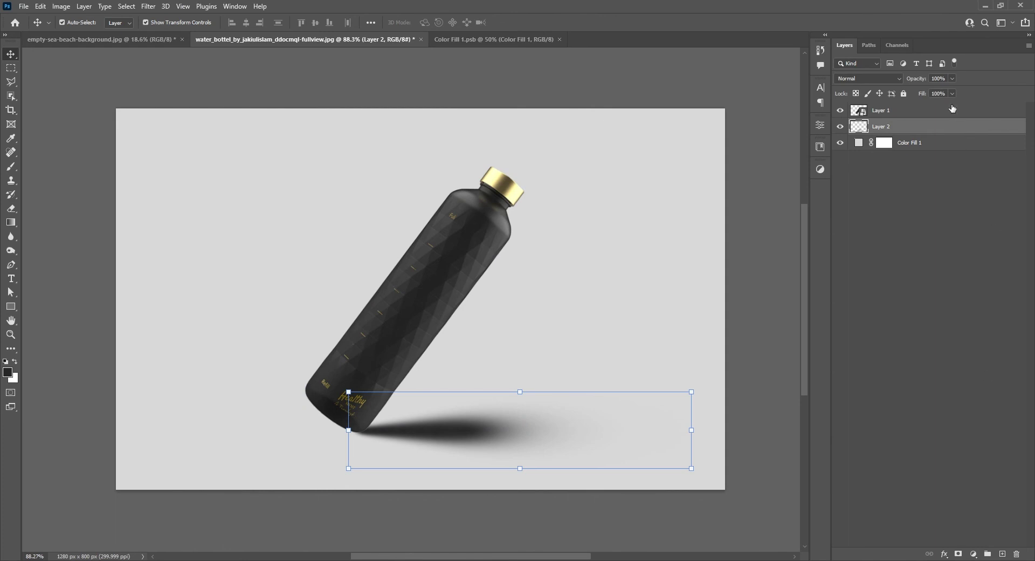
type("7")
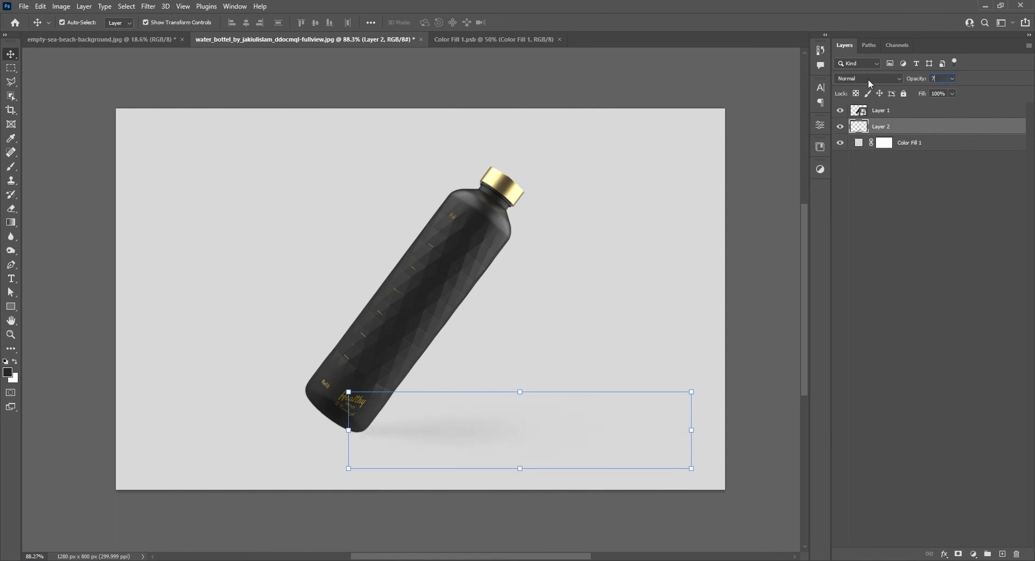
type("5")
left_click(699, 363)
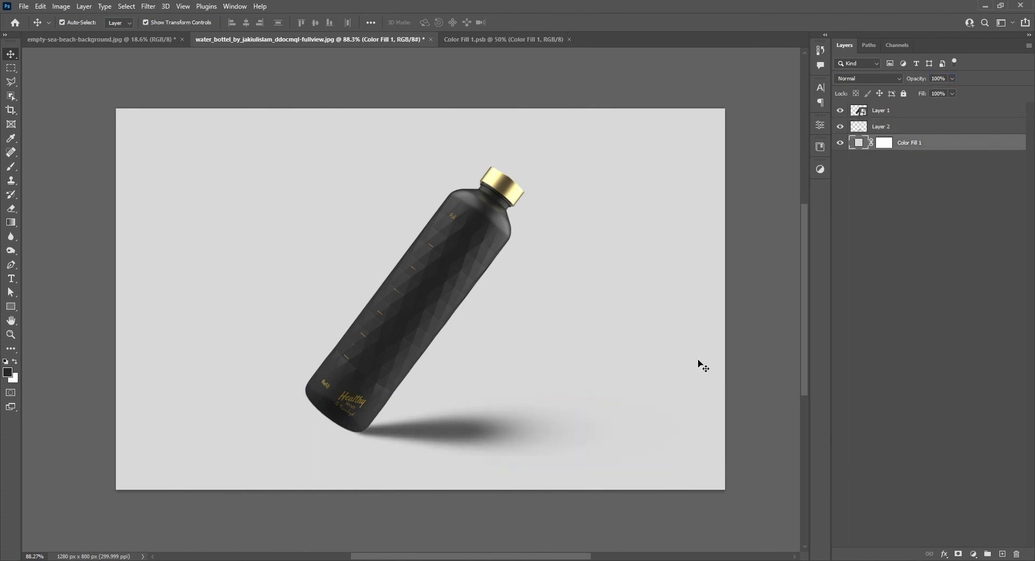
scroll(517, 300, "down", 1)
scroll(518, 302, "up", 3)
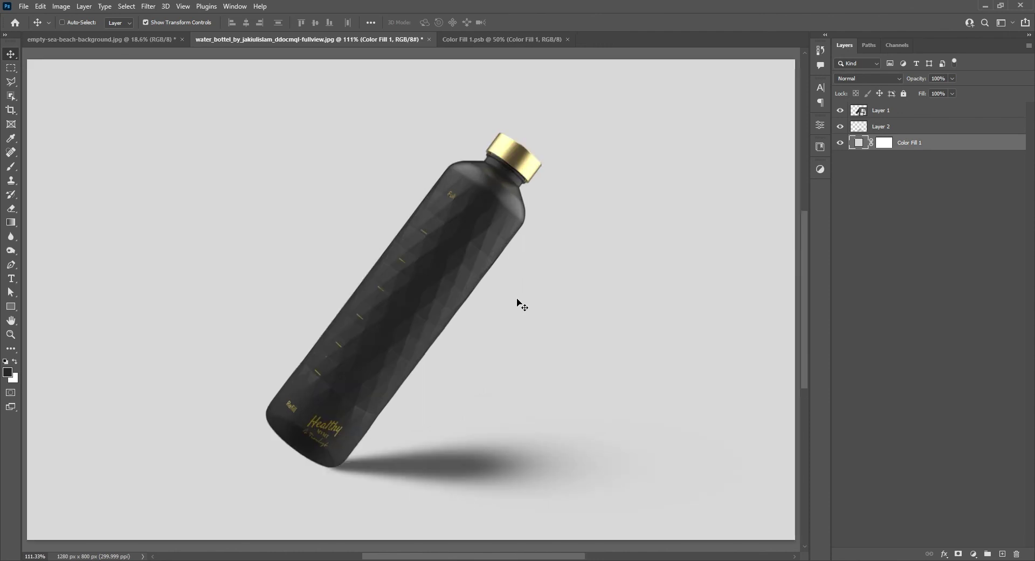